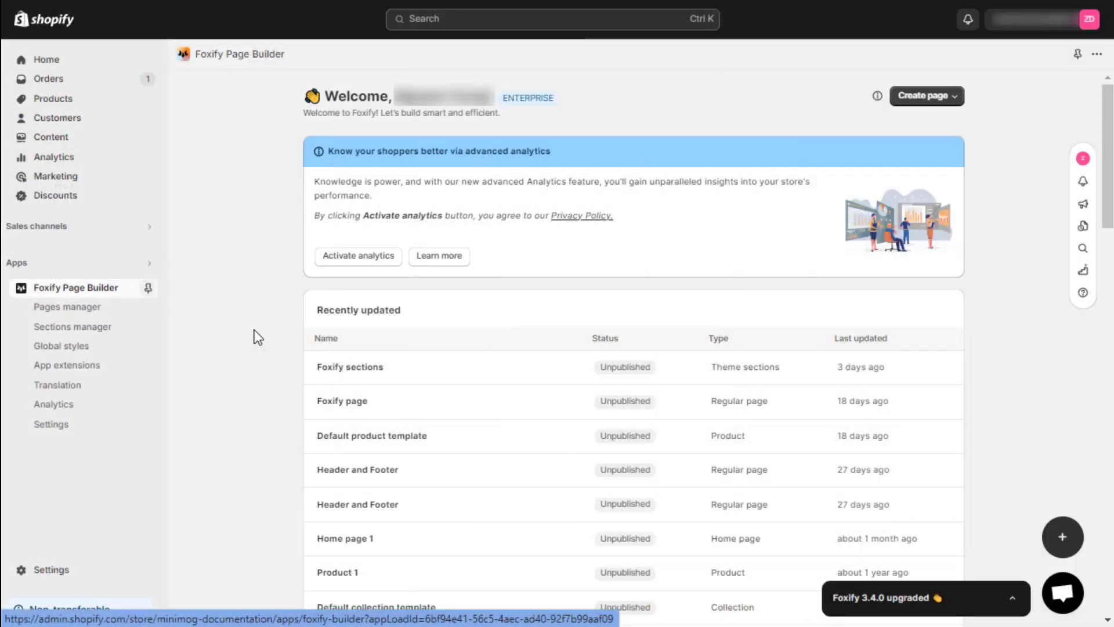
Open the sections library for a new theme section and filter the pre-designed sections by Countdown timer
click(93, 328)
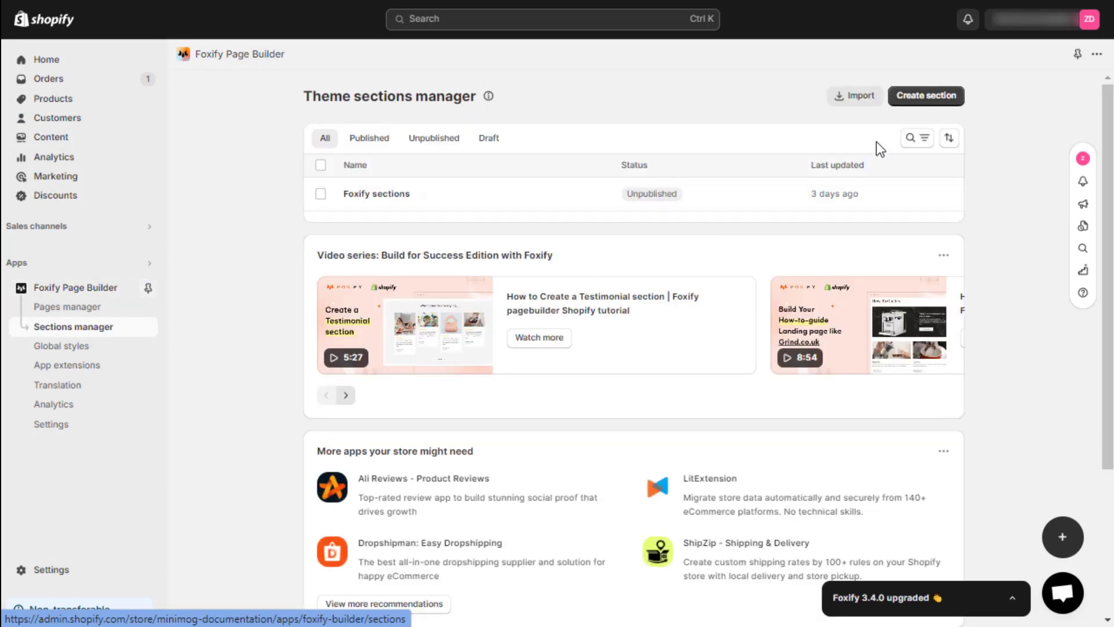
click(949, 99)
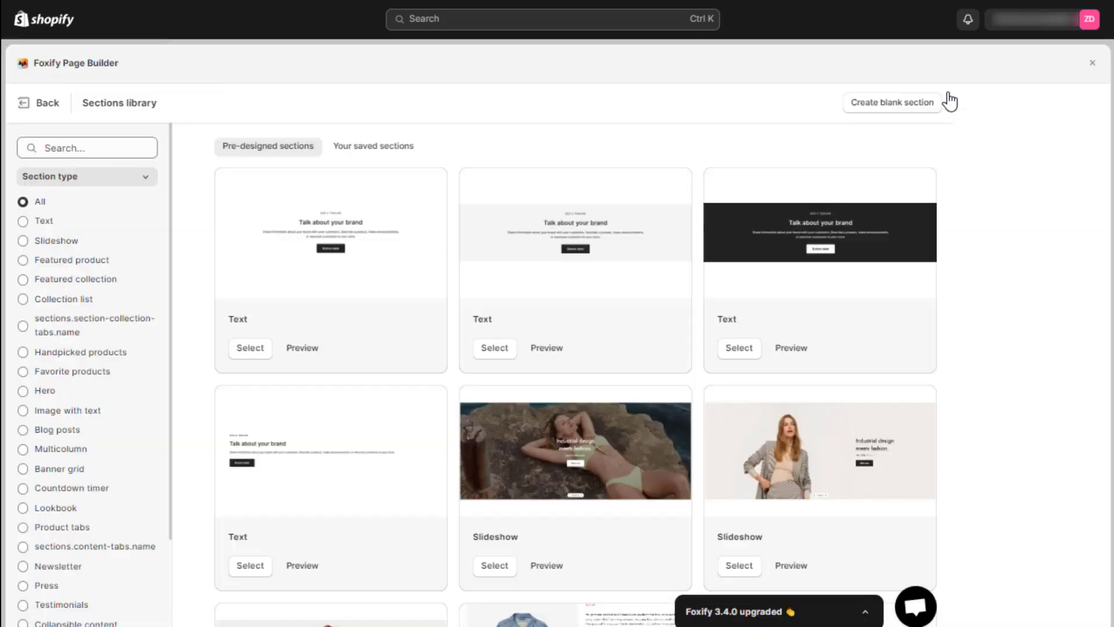
scroll(79, 464, down, 3)
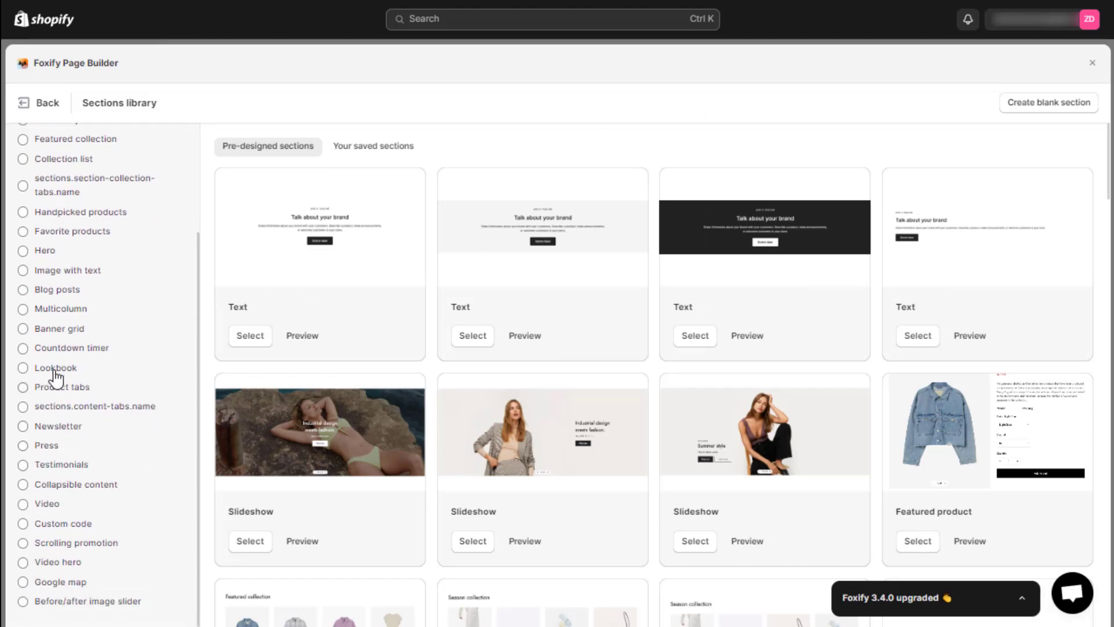
click(36, 348)
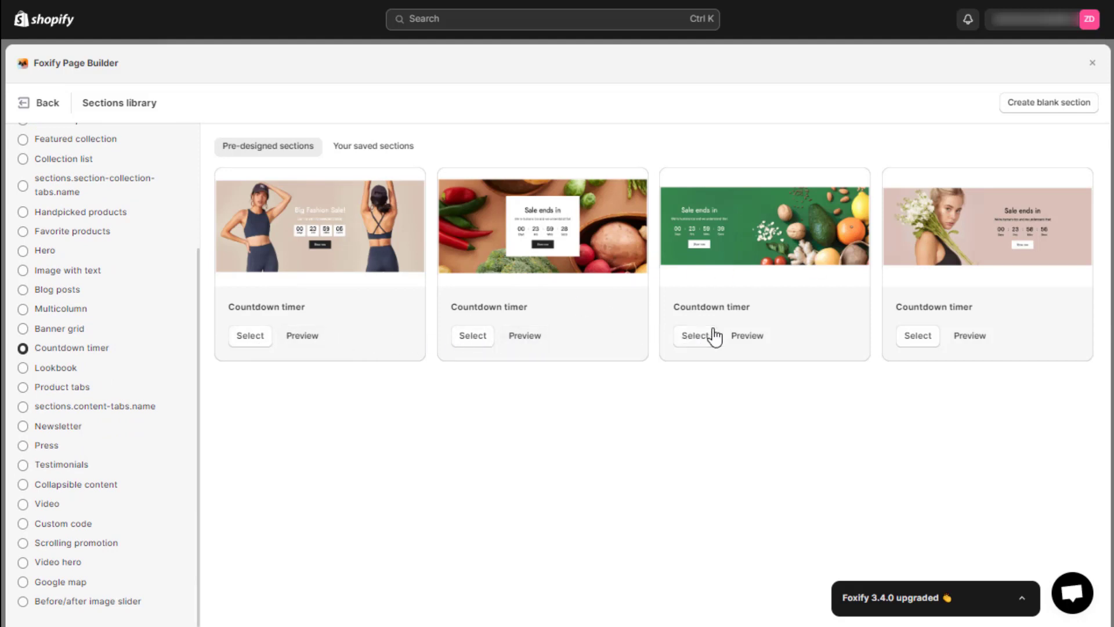
Create a blank static section titled "Countdown timer" and add a Countdown timer section to it
click(1050, 113)
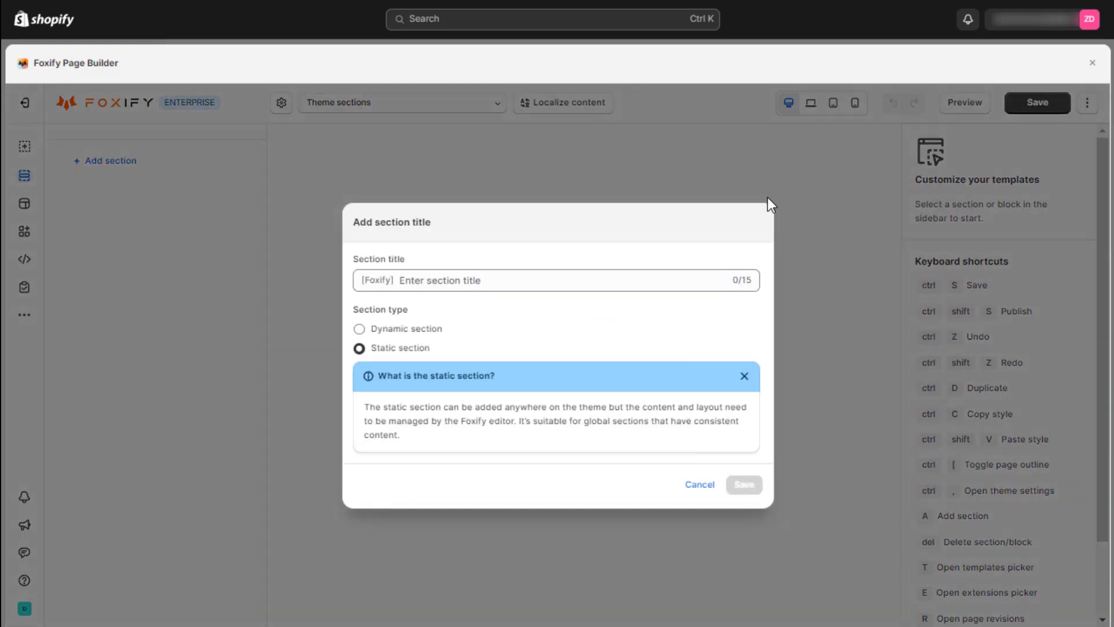
click(508, 288)
text(Countdown timer)
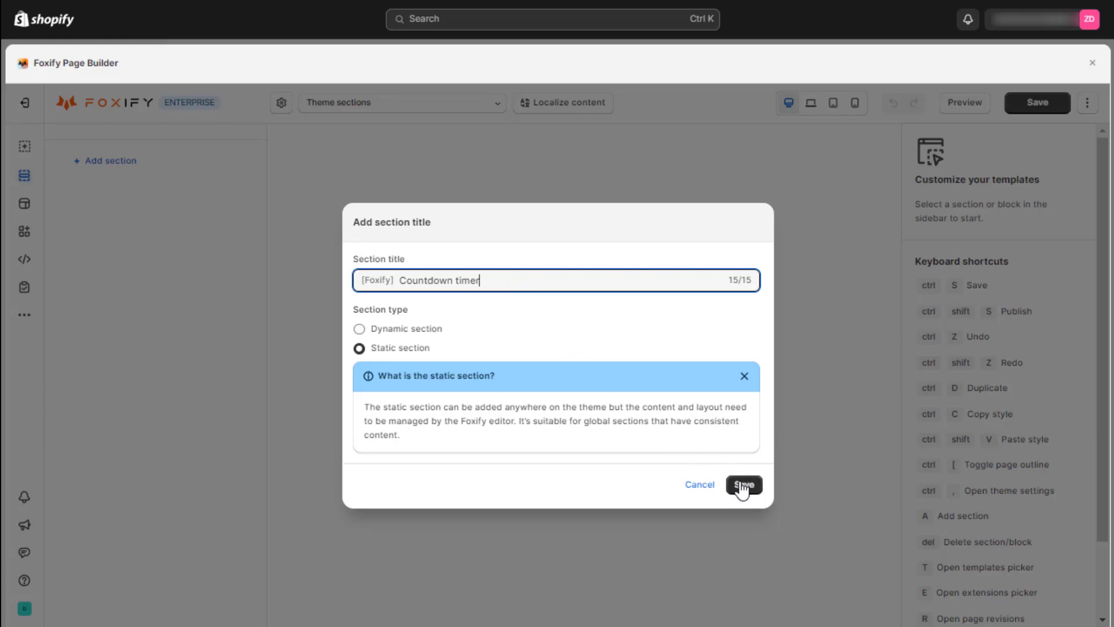
click(742, 486)
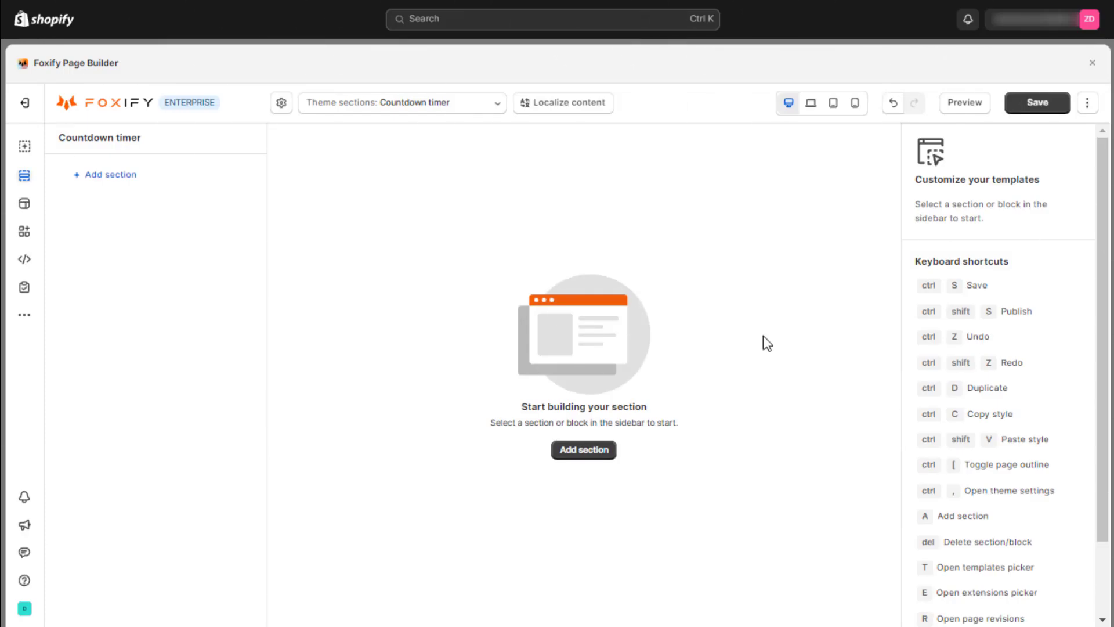
click(603, 454)
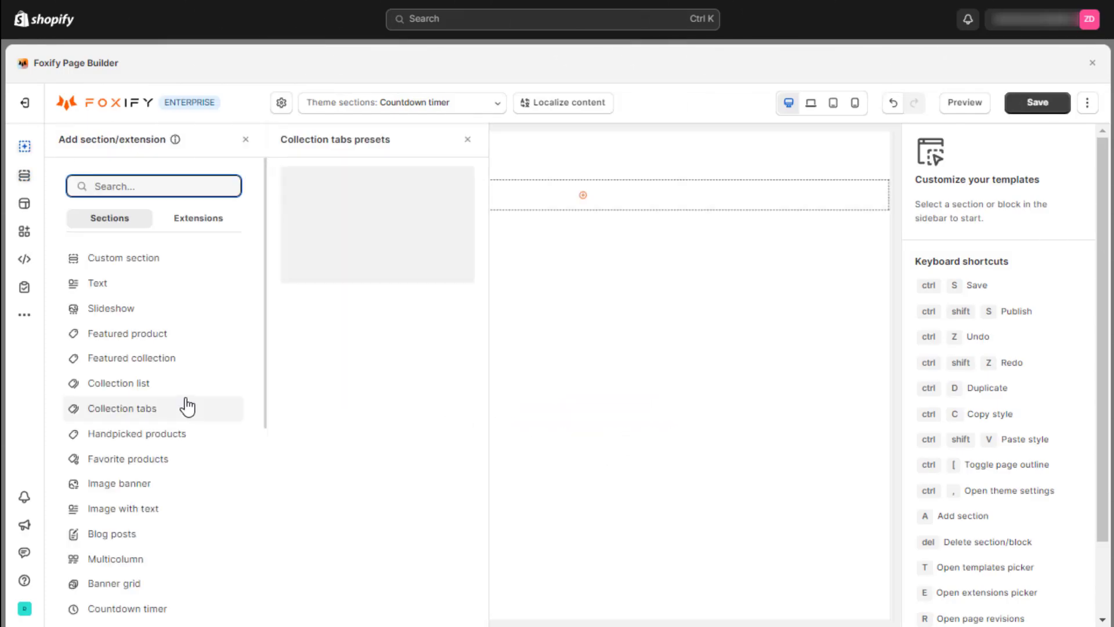
click(130, 522)
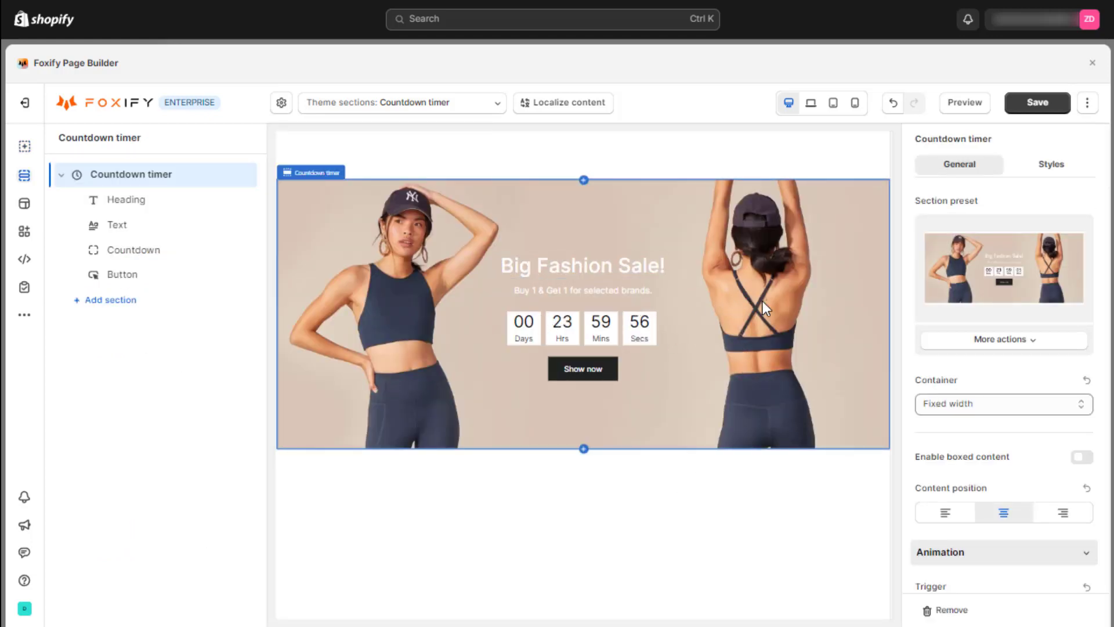
Preview the countdown timer presets and apply the one with a white "Sale ends in" box over vegetables
click(1003, 279)
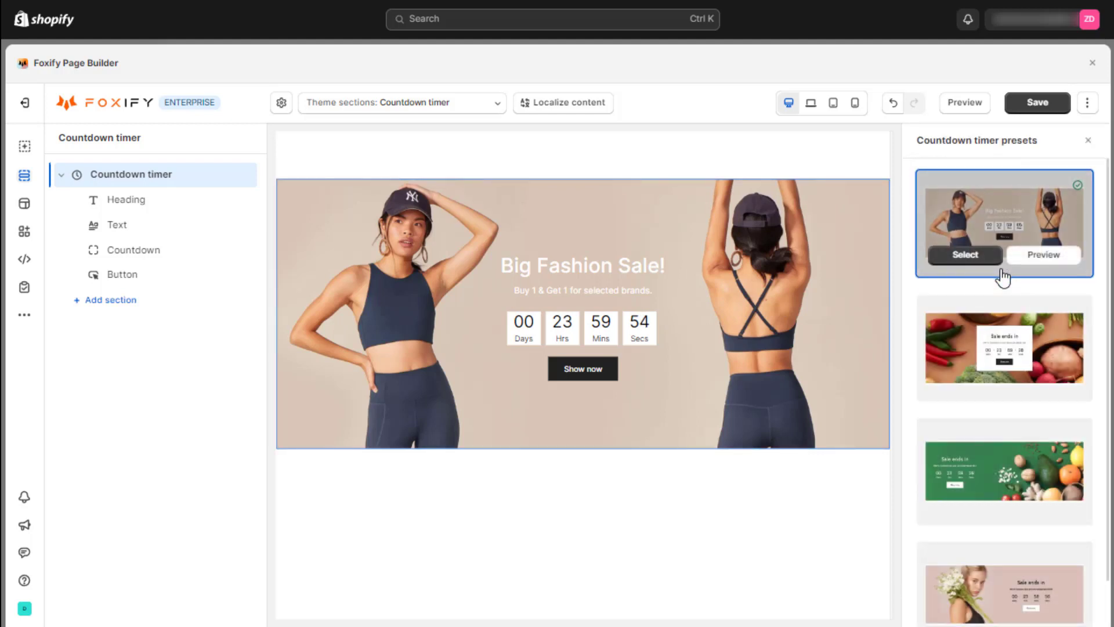
scroll(1002, 273, down, 1)
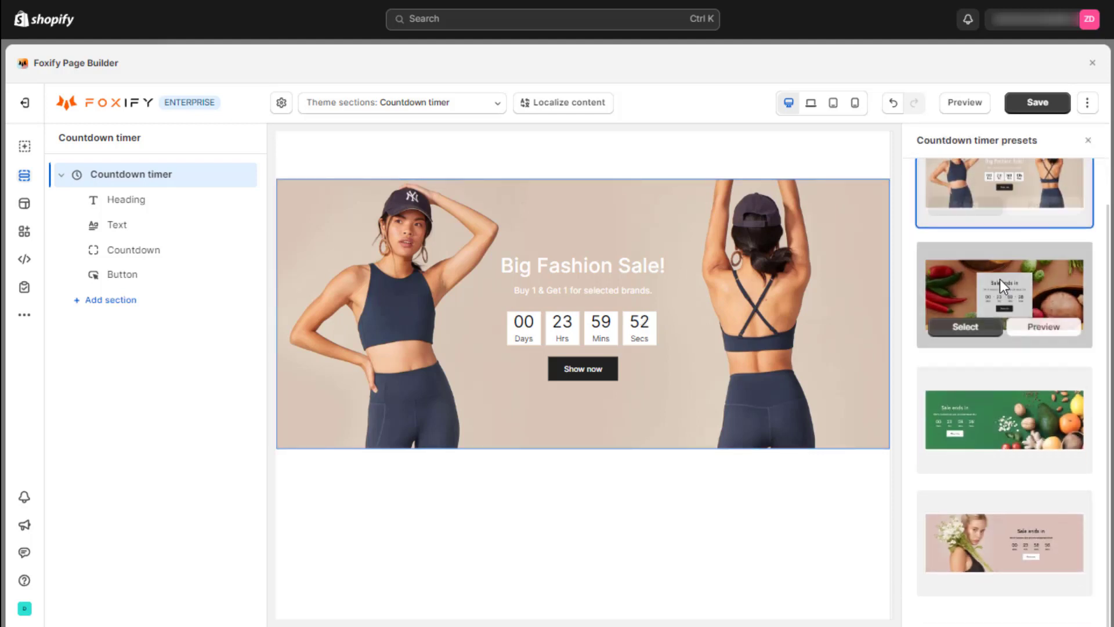
click(1041, 327)
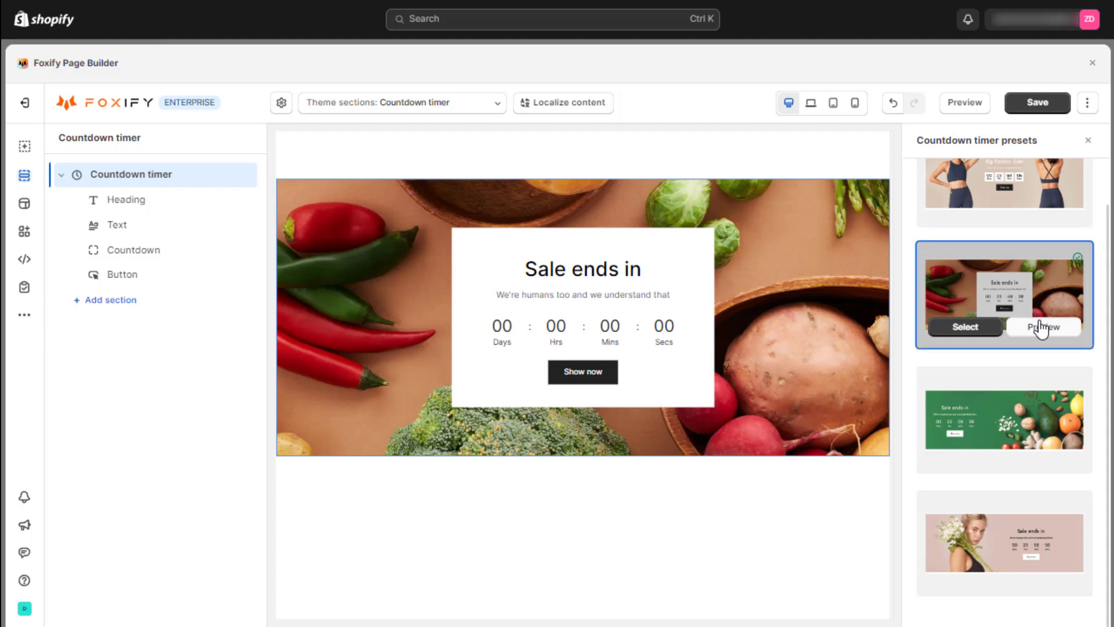
click(1053, 458)
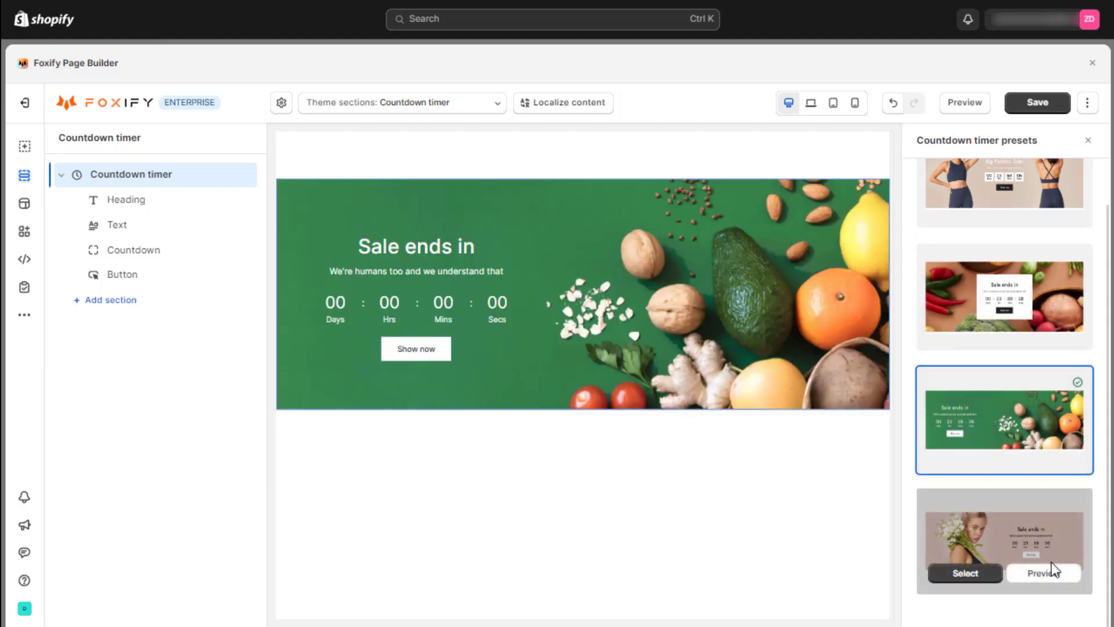
click(1051, 571)
scroll(1048, 499, up, 1)
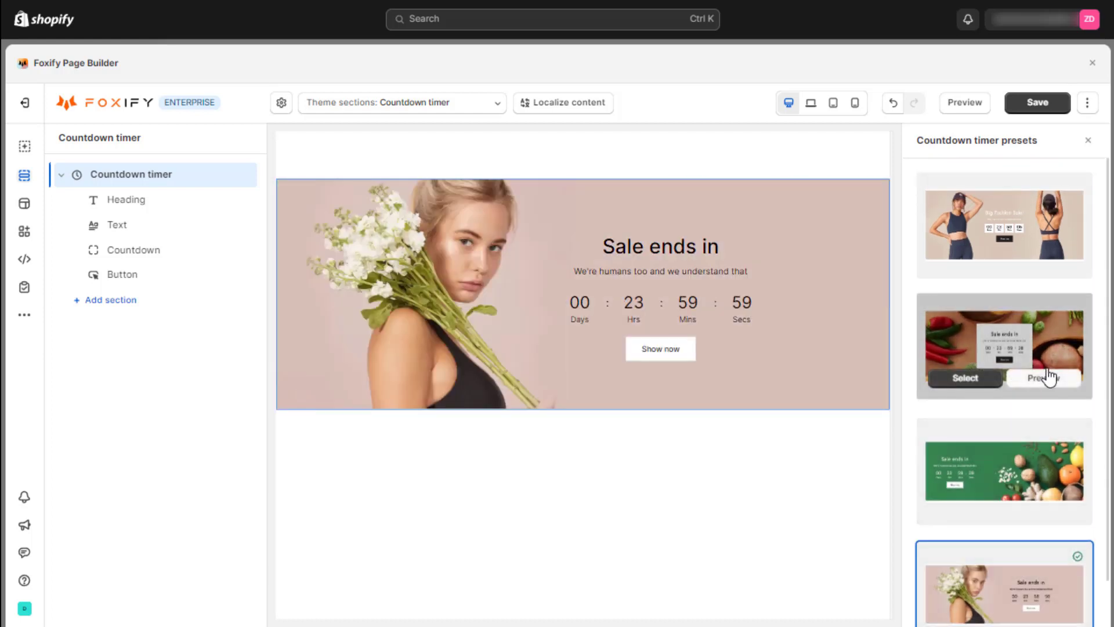
click(1049, 380)
click(954, 379)
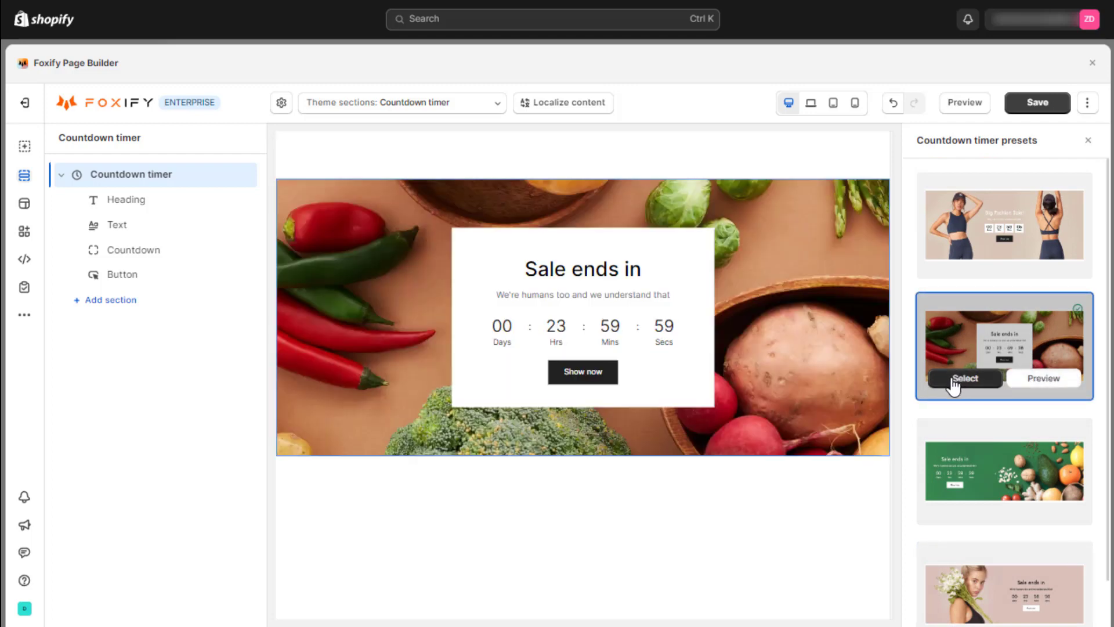
click(954, 380)
click(696, 408)
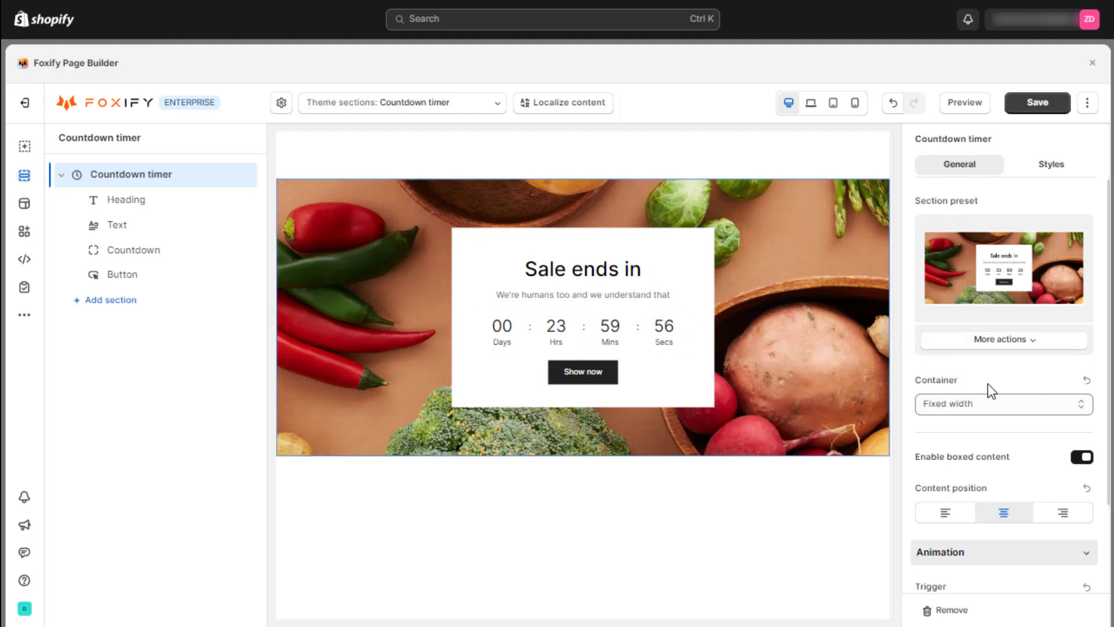
Try the Full, Narrow, Extended and Custom container widths on the countdown section and restore Fixed width
click(993, 406)
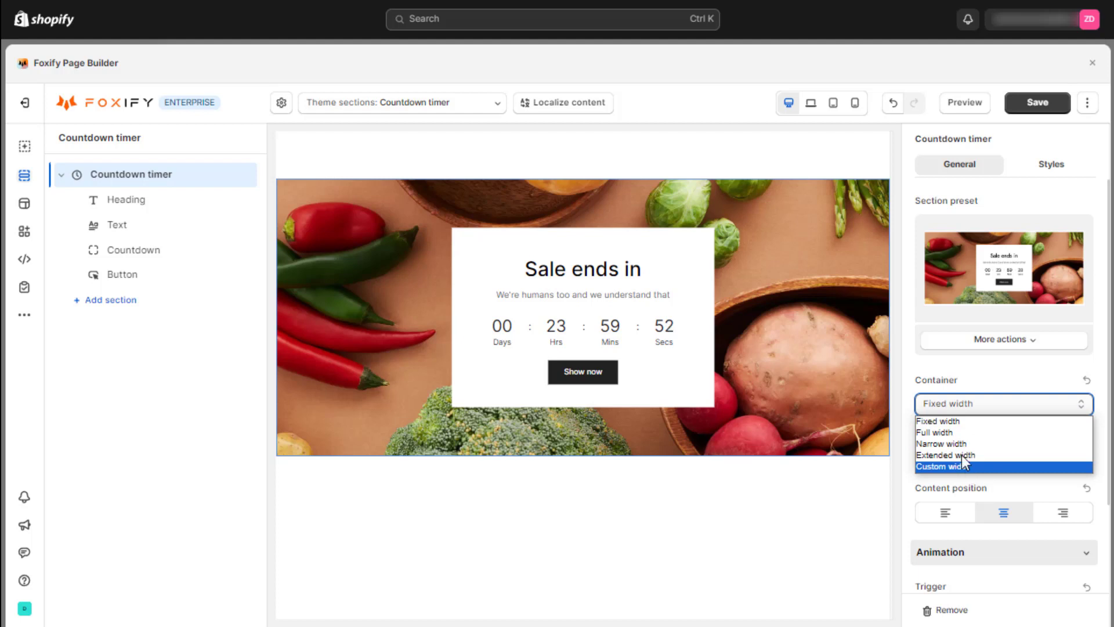
click(940, 421)
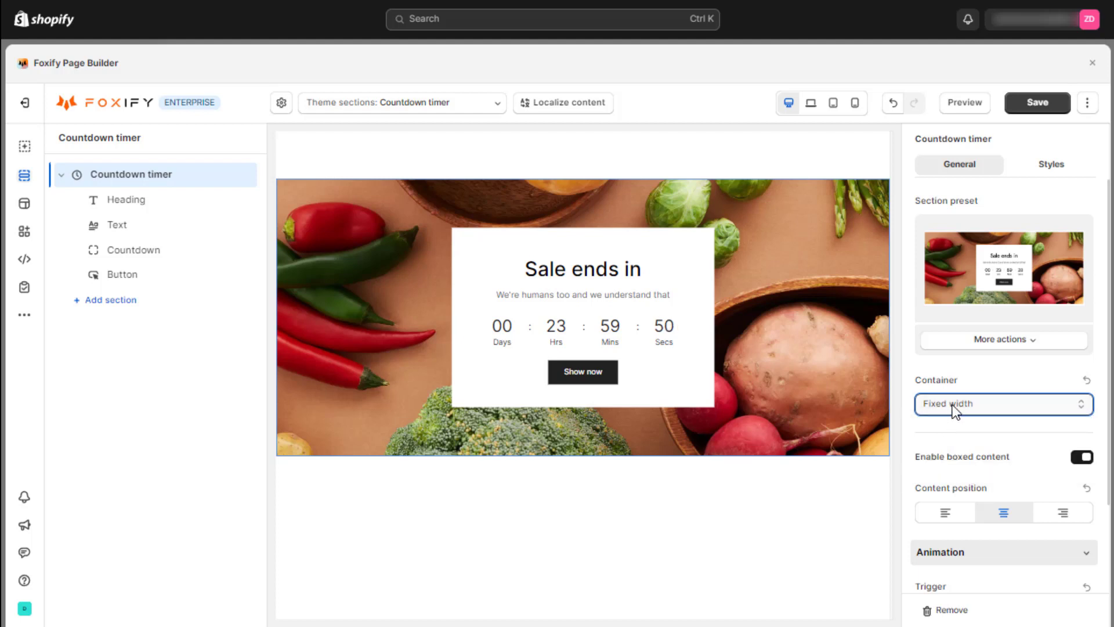
click(953, 409)
click(950, 435)
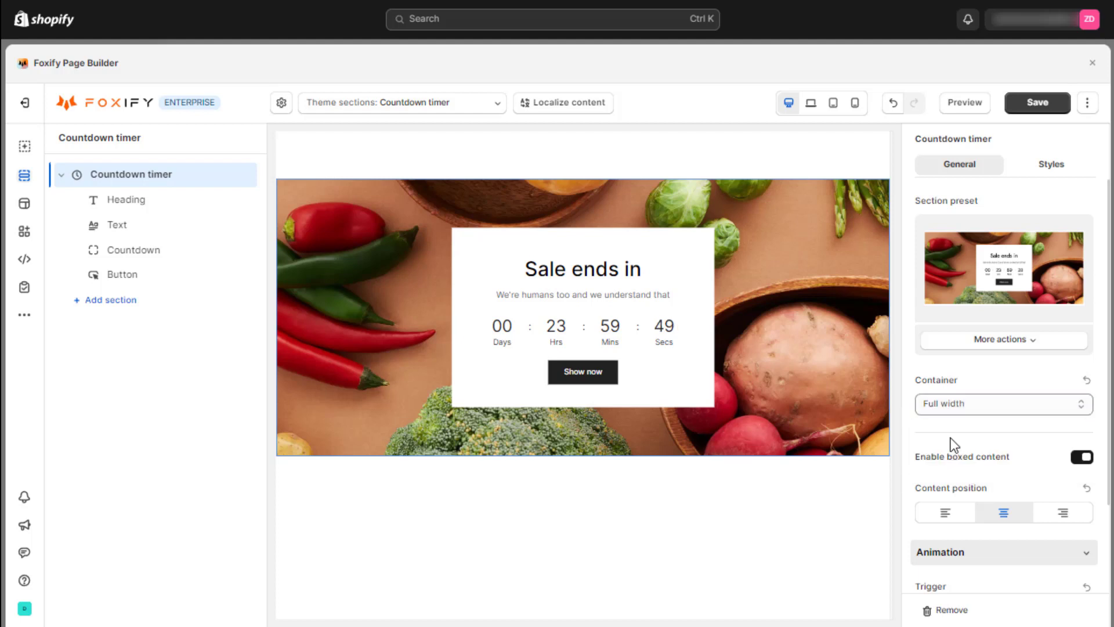
click(962, 410)
click(948, 441)
click(954, 406)
click(947, 454)
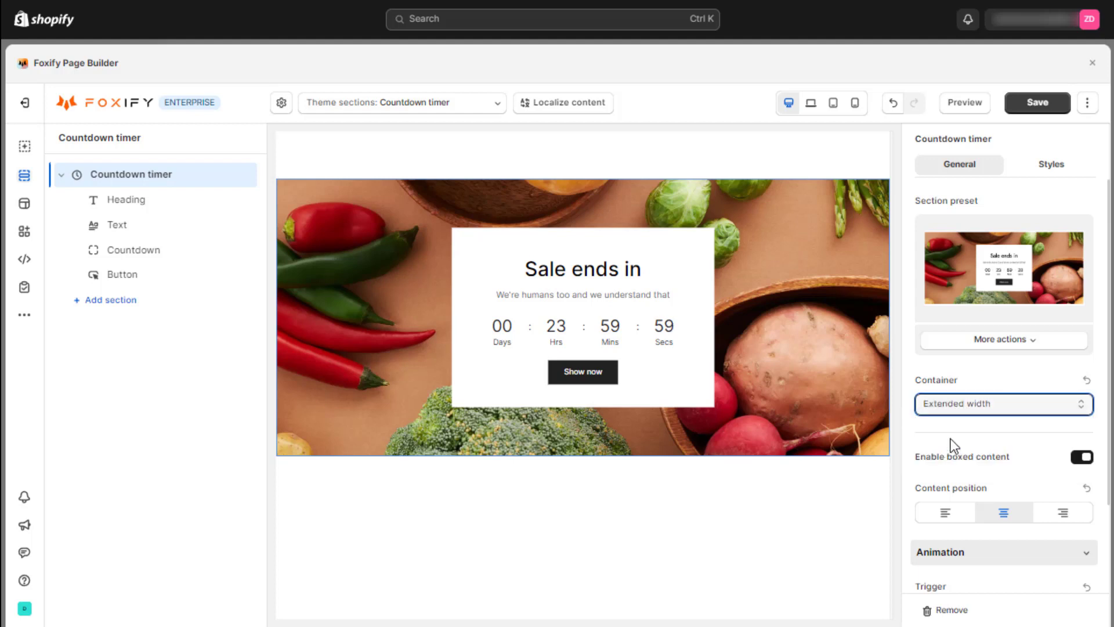
click(963, 410)
click(953, 464)
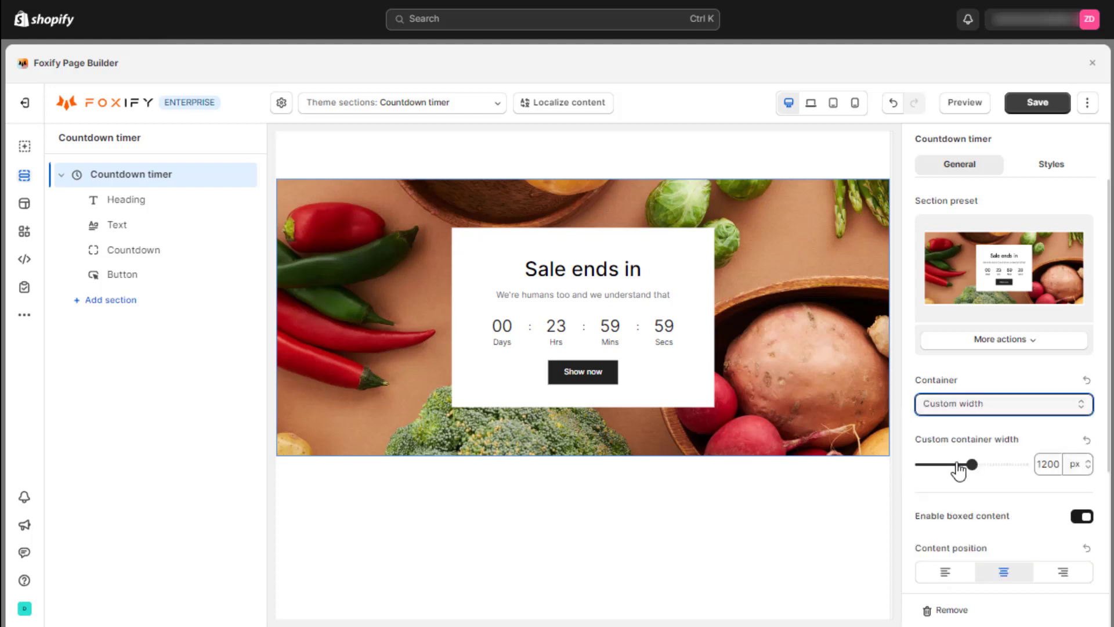
mouse_move(970, 462)
mouse_down()
mouse_move(995, 463)
mouse_move(965, 464)
mouse_up()
click(969, 406)
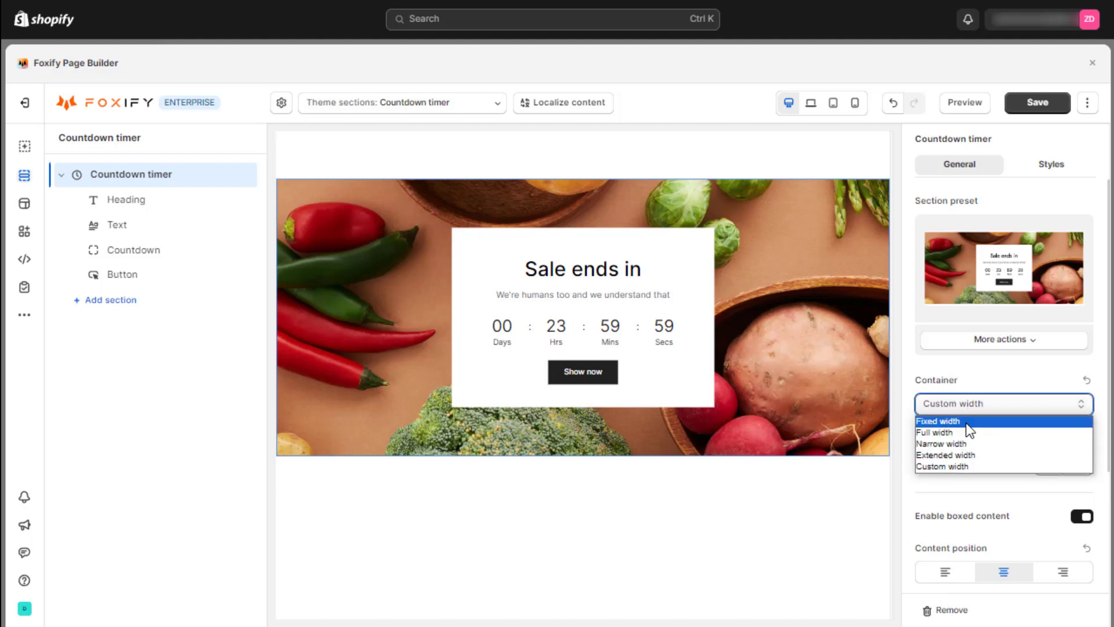
click(968, 421)
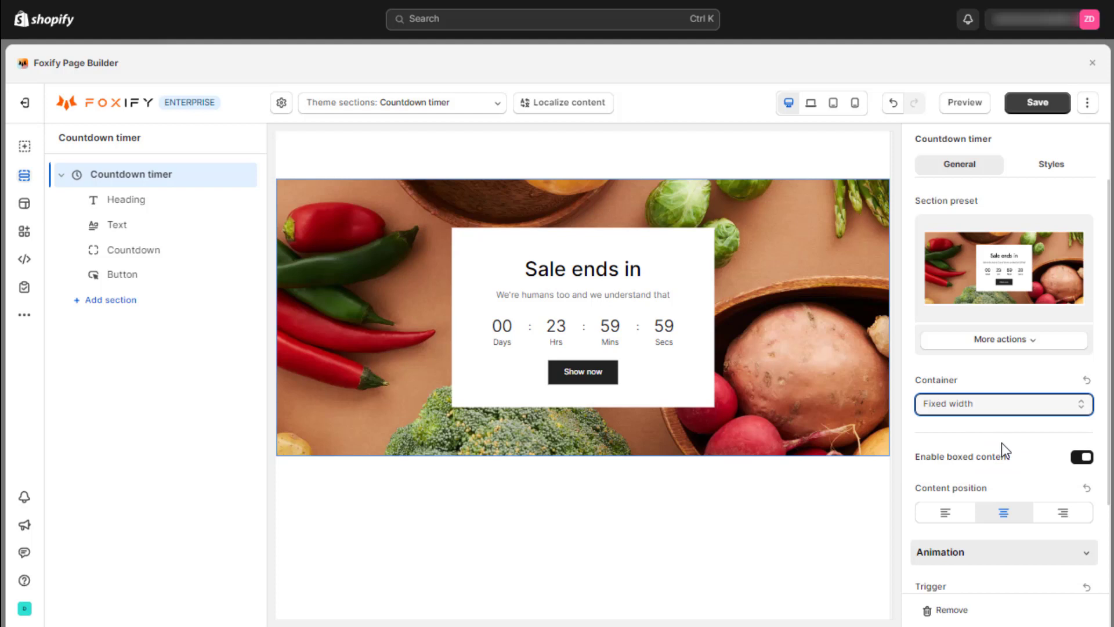
Try turning boxed content off and changing the content position, keeping boxed content enabled and centred
scroll(1004, 453, down, 2)
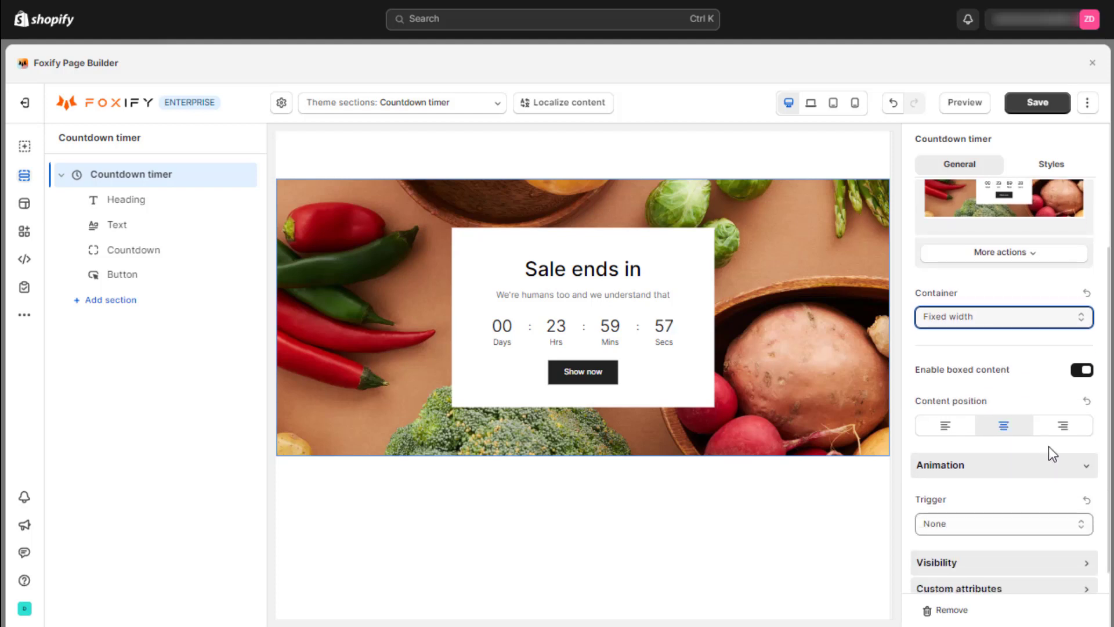
click(1082, 372)
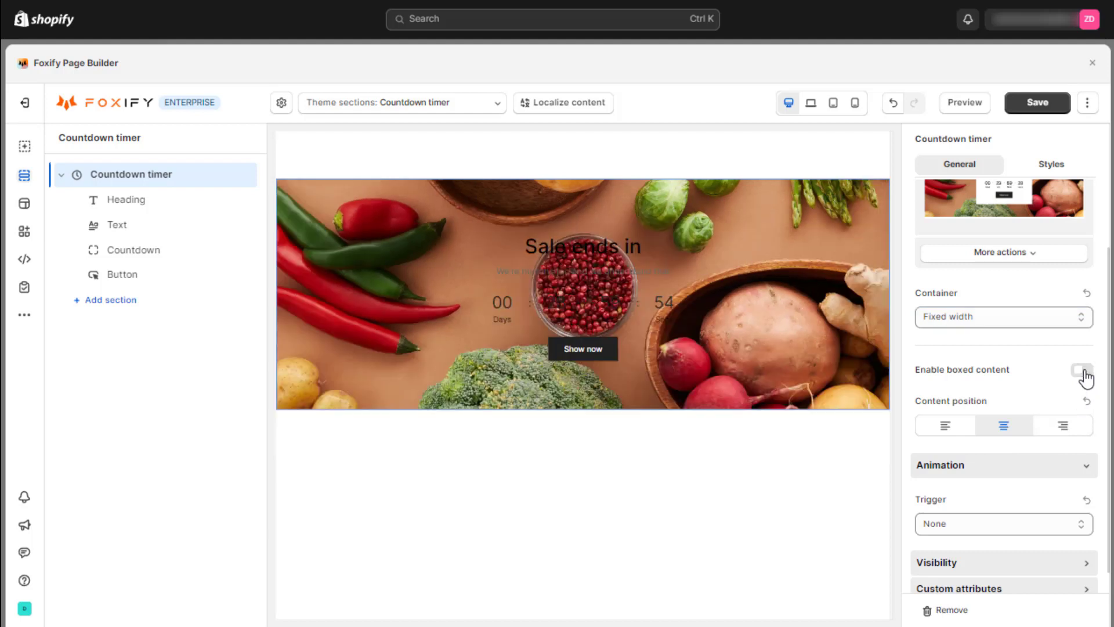
click(1082, 371)
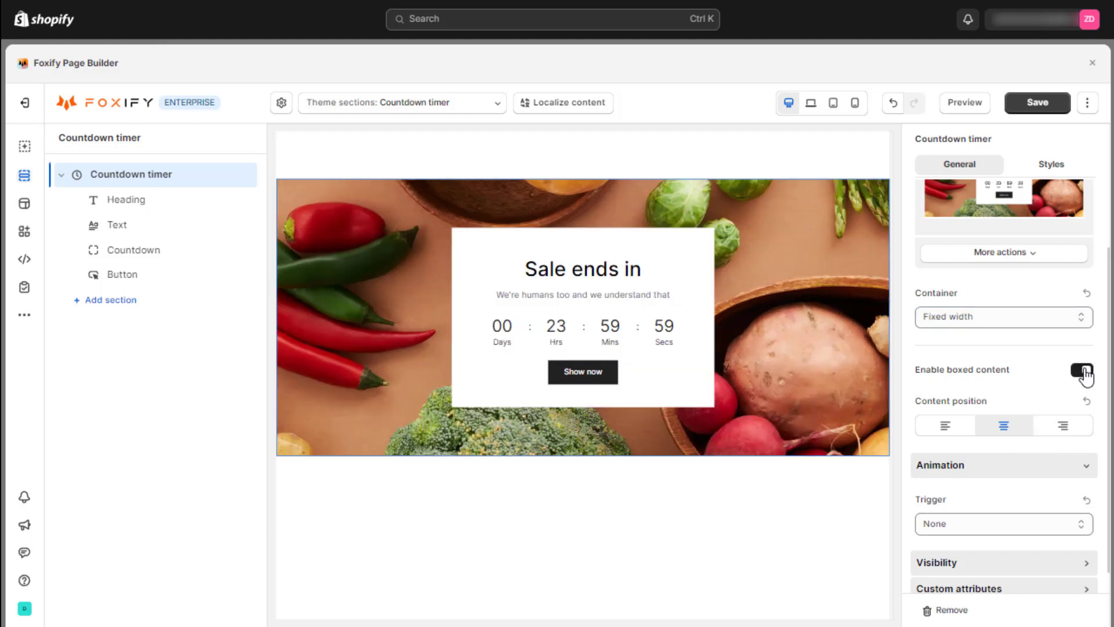
click(961, 429)
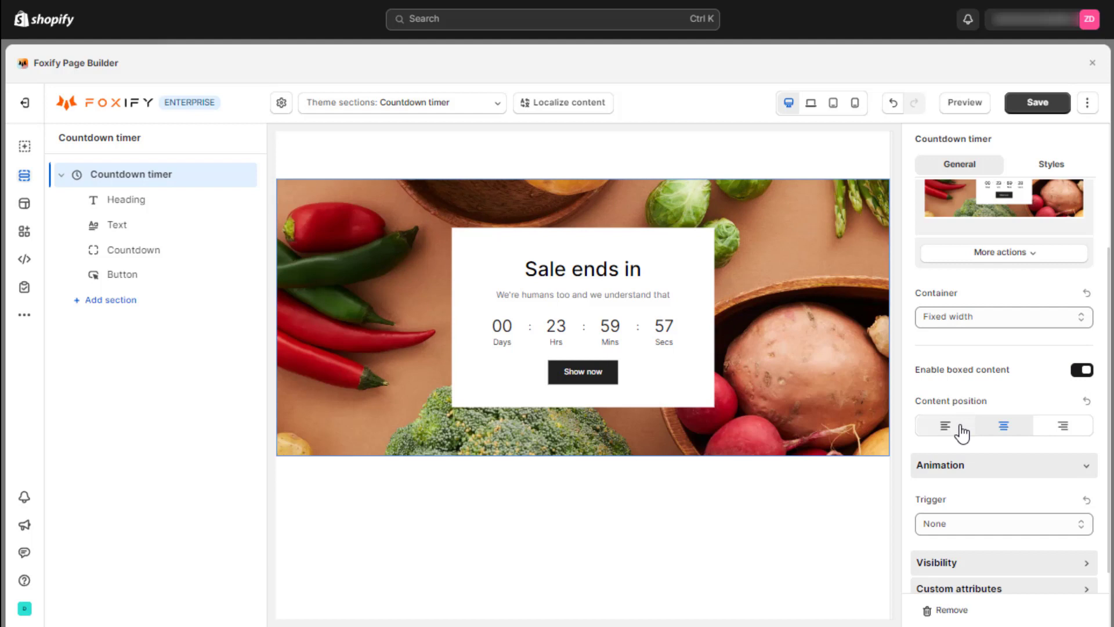
click(995, 428)
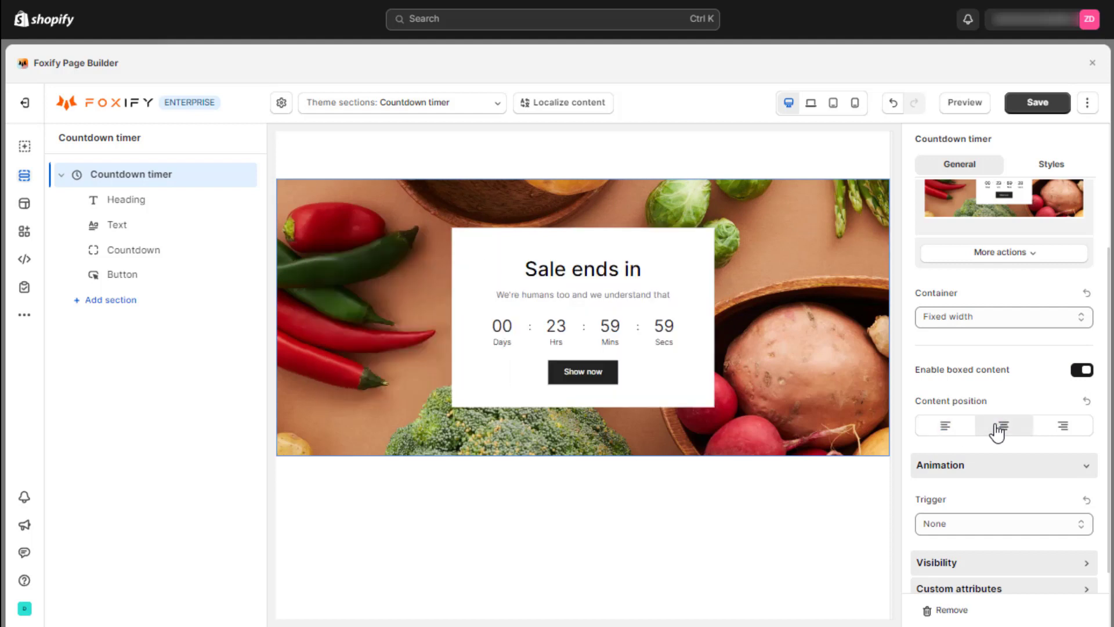
click(1063, 431)
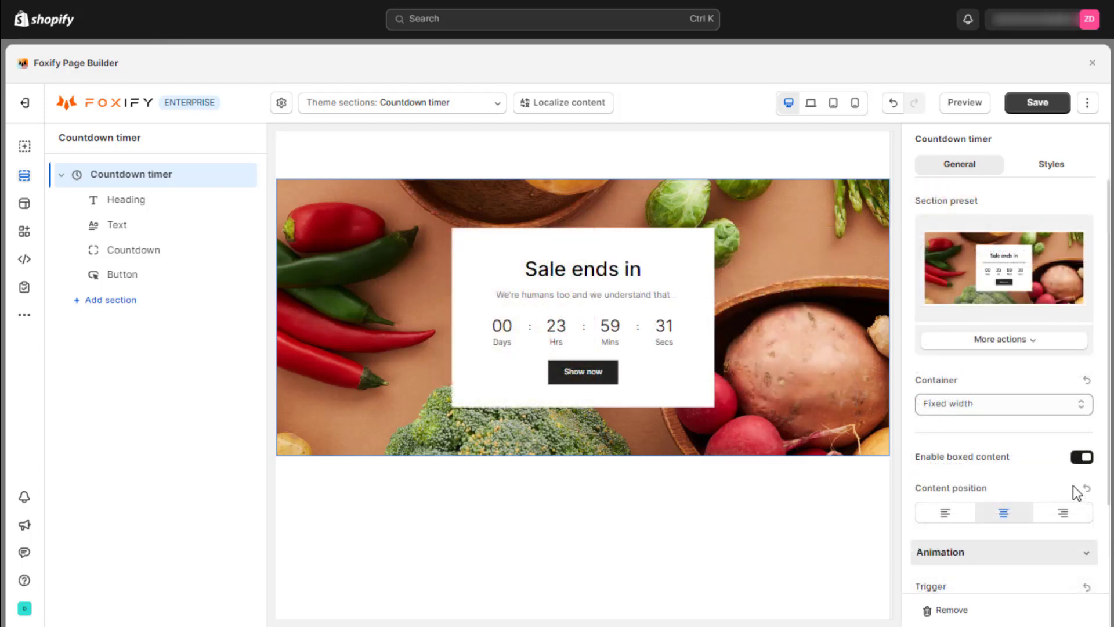
Style the content container with background color rgb(242, 230, 207), a 20 px corner radius and 40 px padding on all sides
click(1044, 167)
click(979, 267)
text(rgb(242, 230, 207))
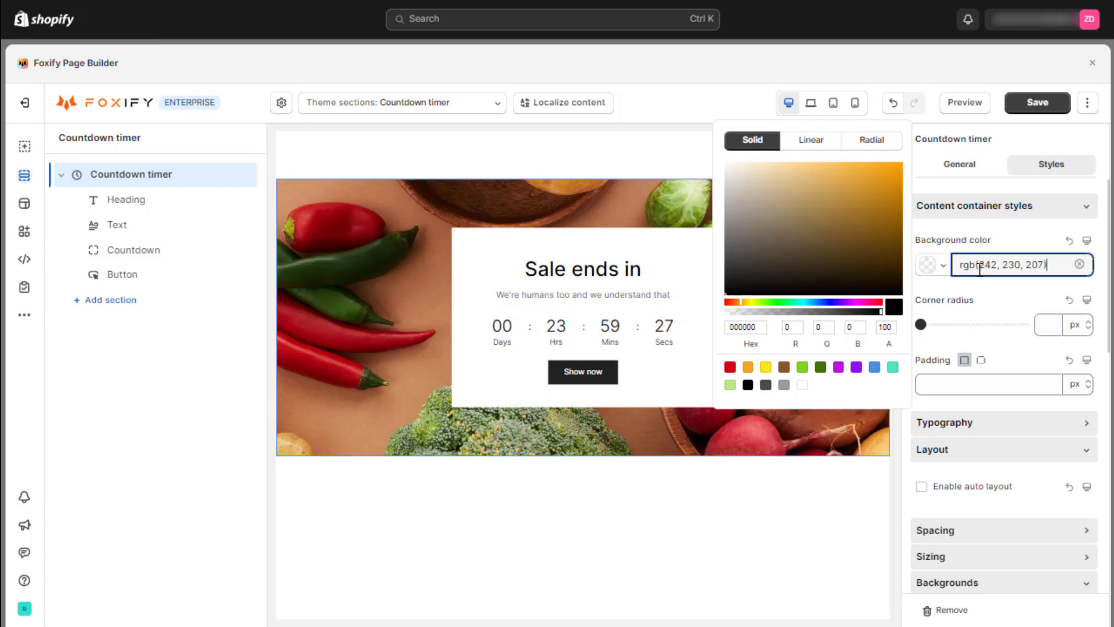
click(982, 288)
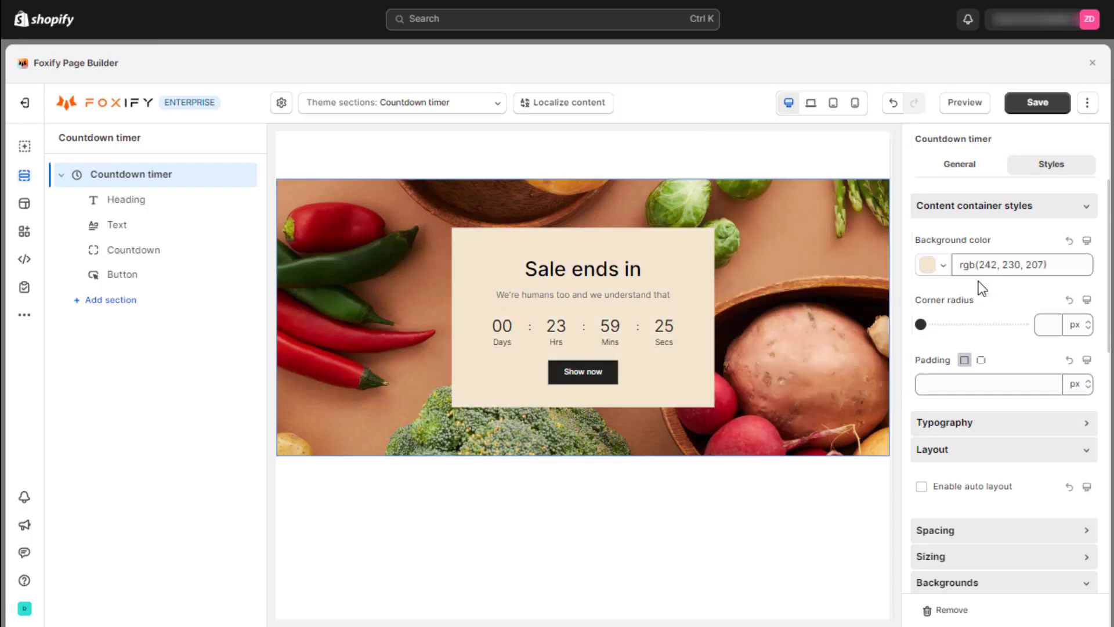
click(960, 325)
click(969, 378)
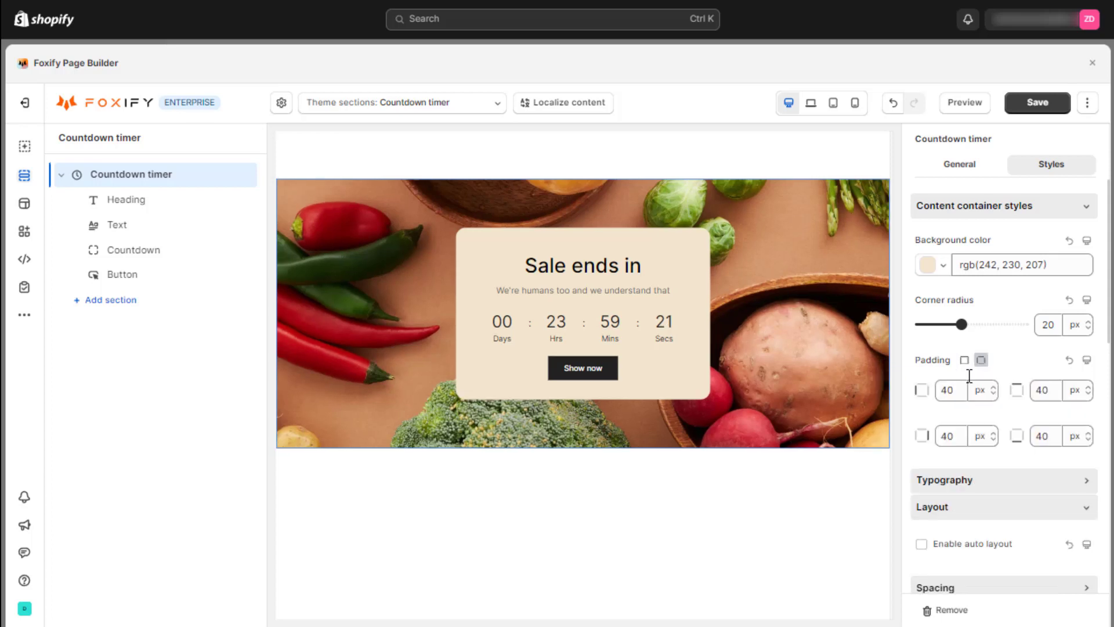
Replace the section's background image with the photo of a person holding a camera in a cornfield and save the section
scroll(969, 378, down, 8)
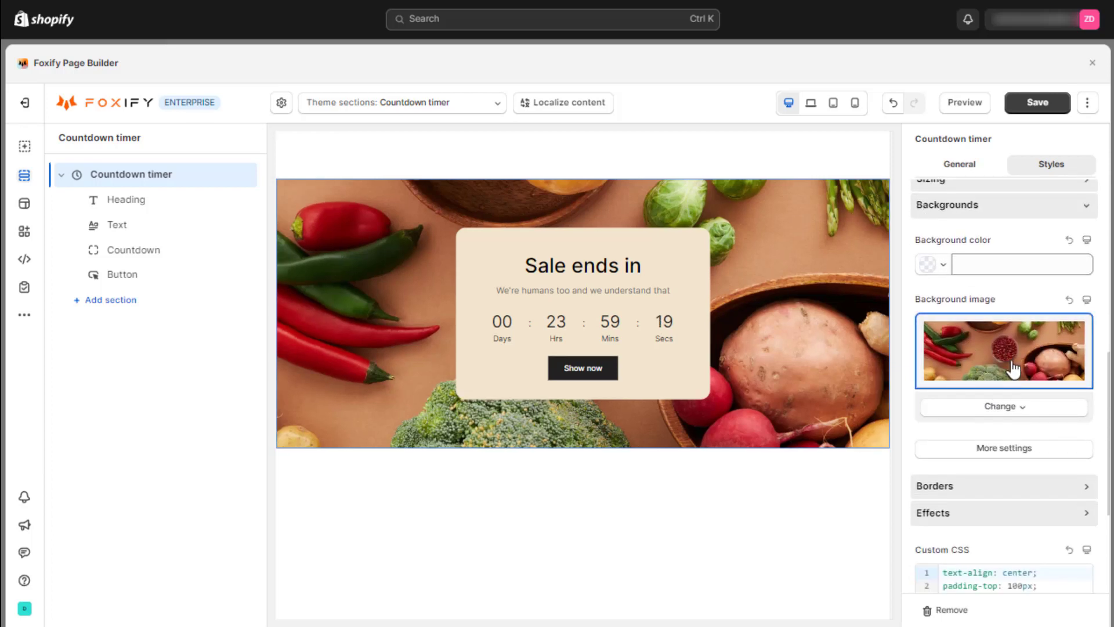
click(1012, 369)
scroll(1042, 365, down, 5)
scroll(1042, 383, down, 2)
click(1042, 444)
click(1074, 608)
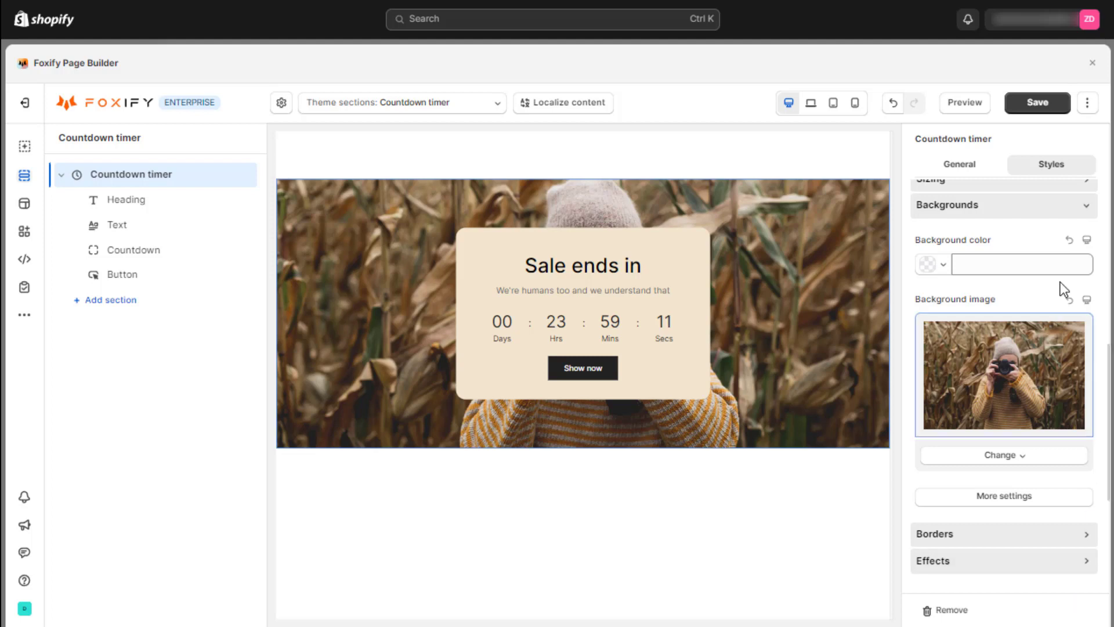
click(1047, 105)
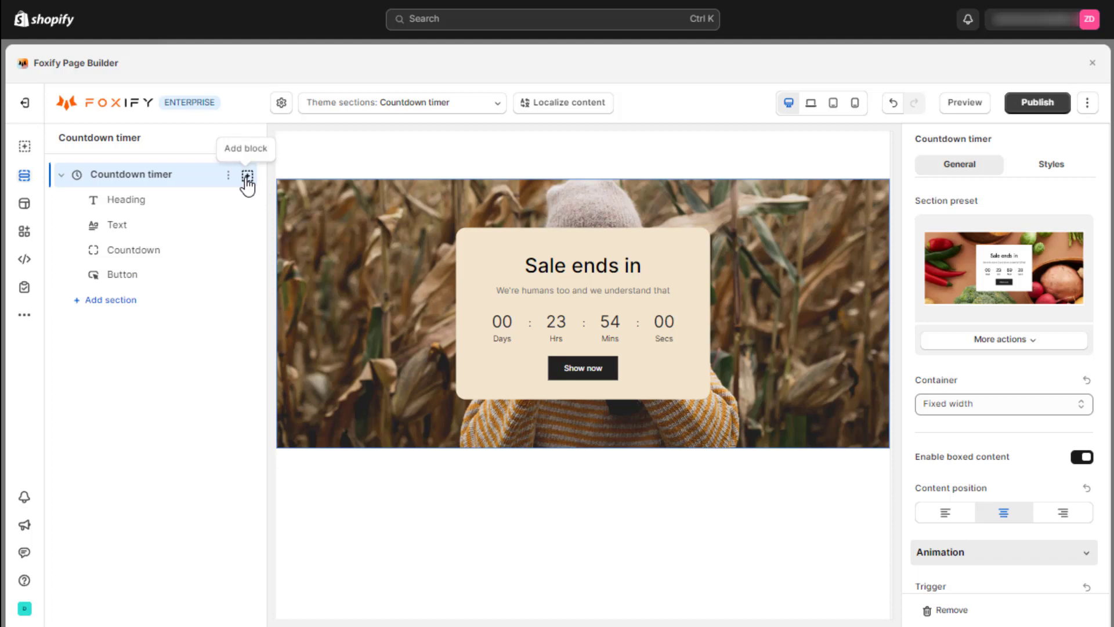
Check the block types available for the section, and set the Countdown block's end time to 07/15/2024 11:00 AM
click(248, 176)
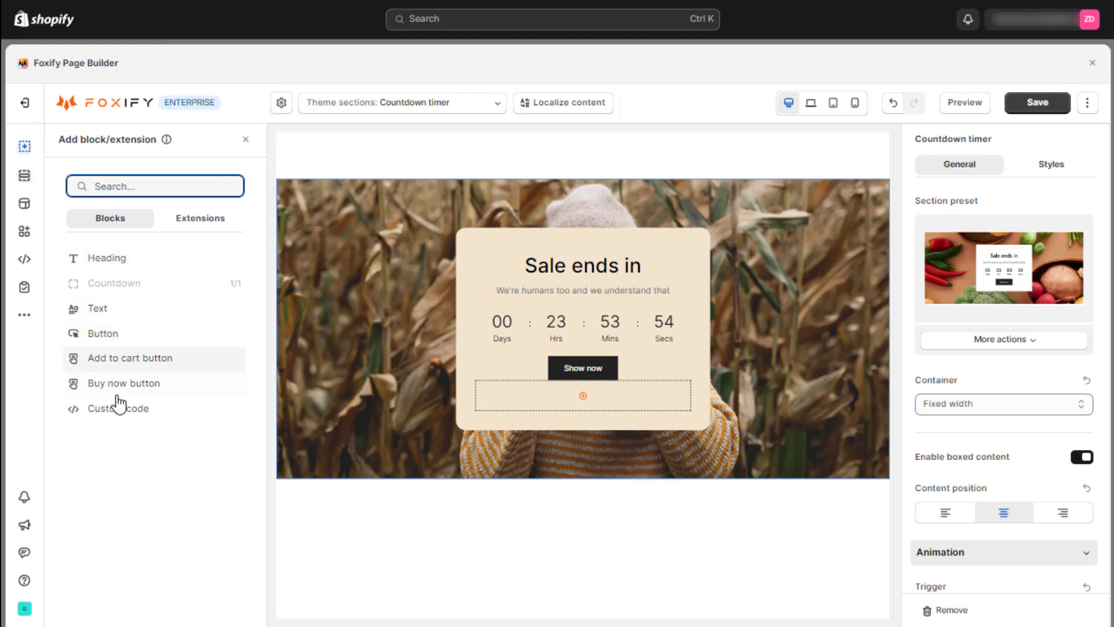
click(246, 140)
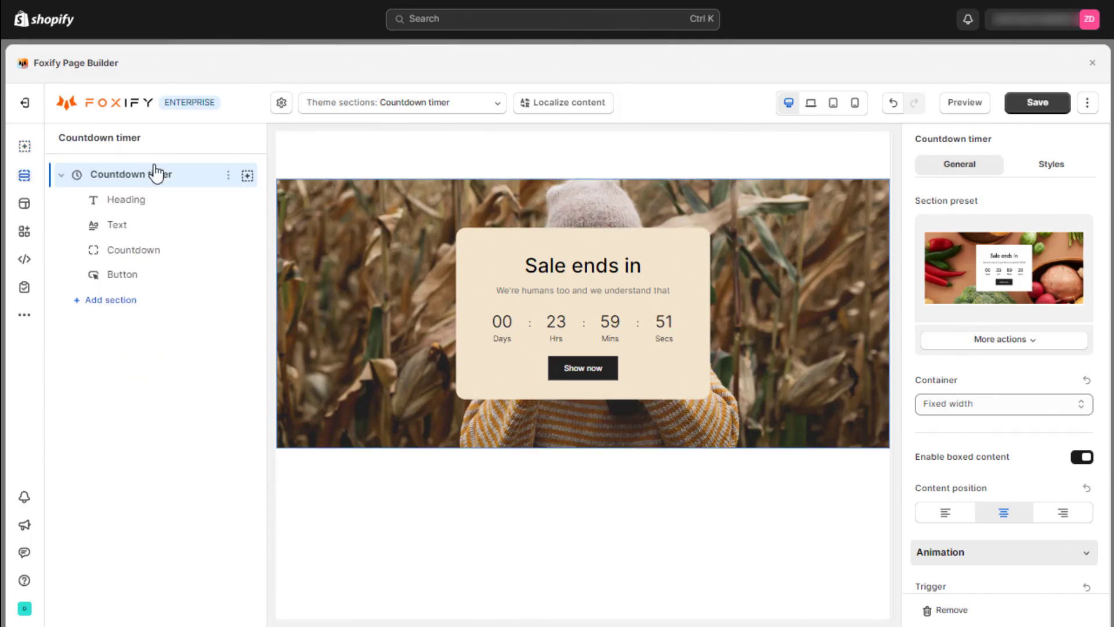
click(140, 250)
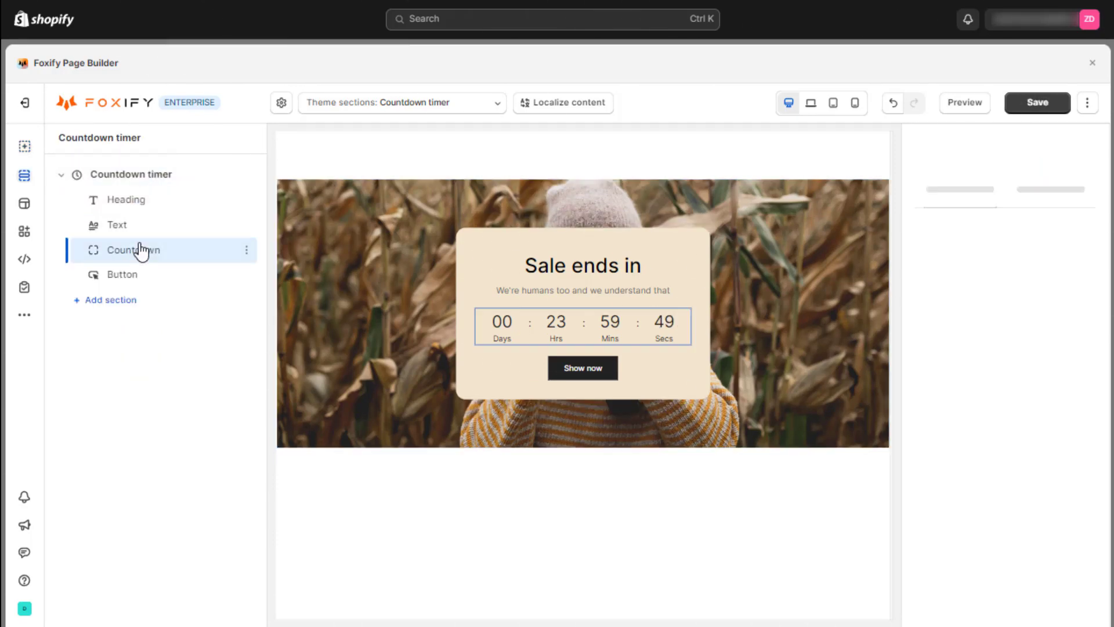
click(964, 227)
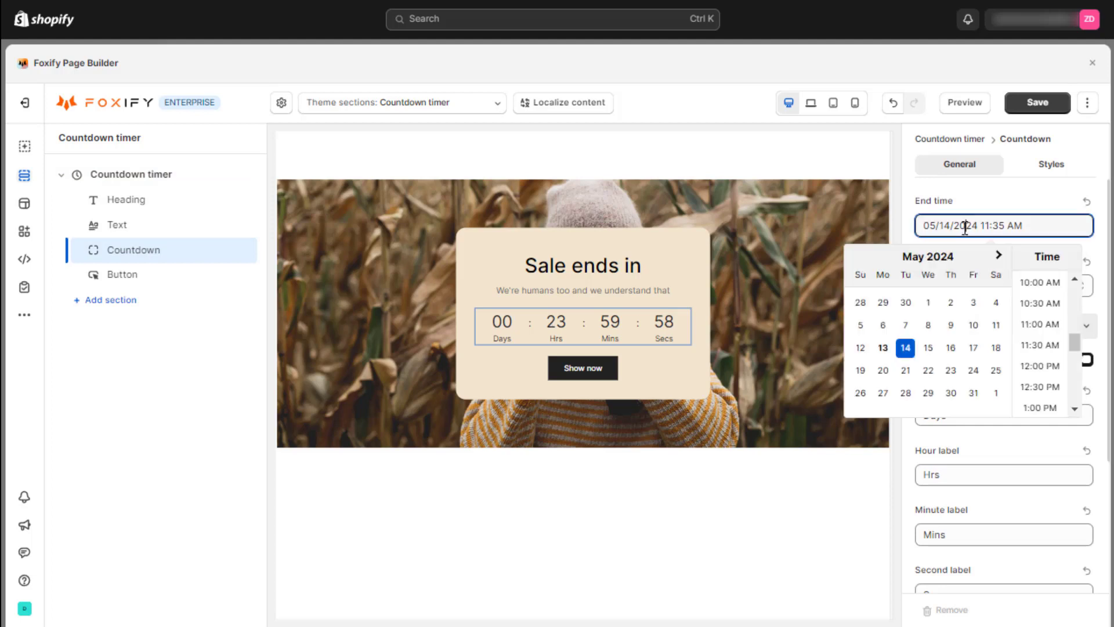
click(998, 255)
click(998, 254)
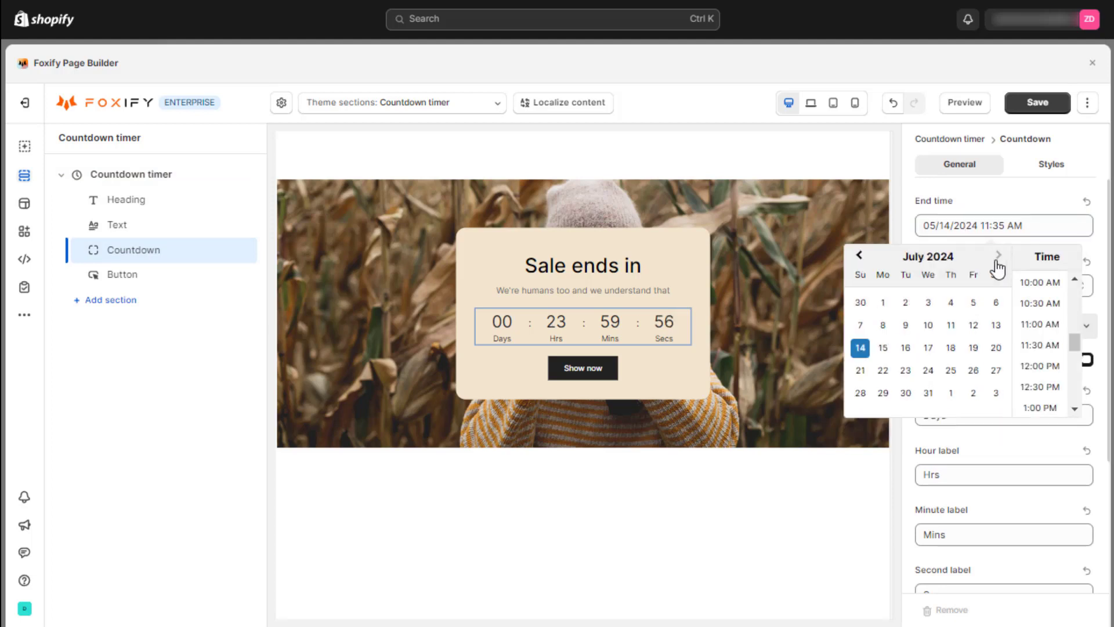
click(883, 348)
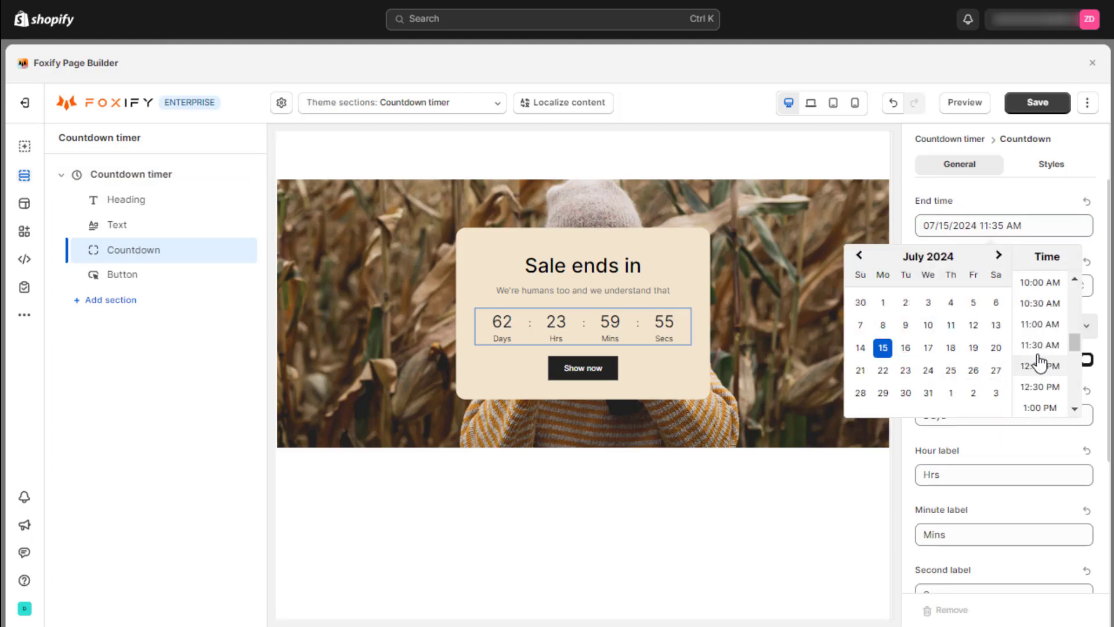
click(1042, 324)
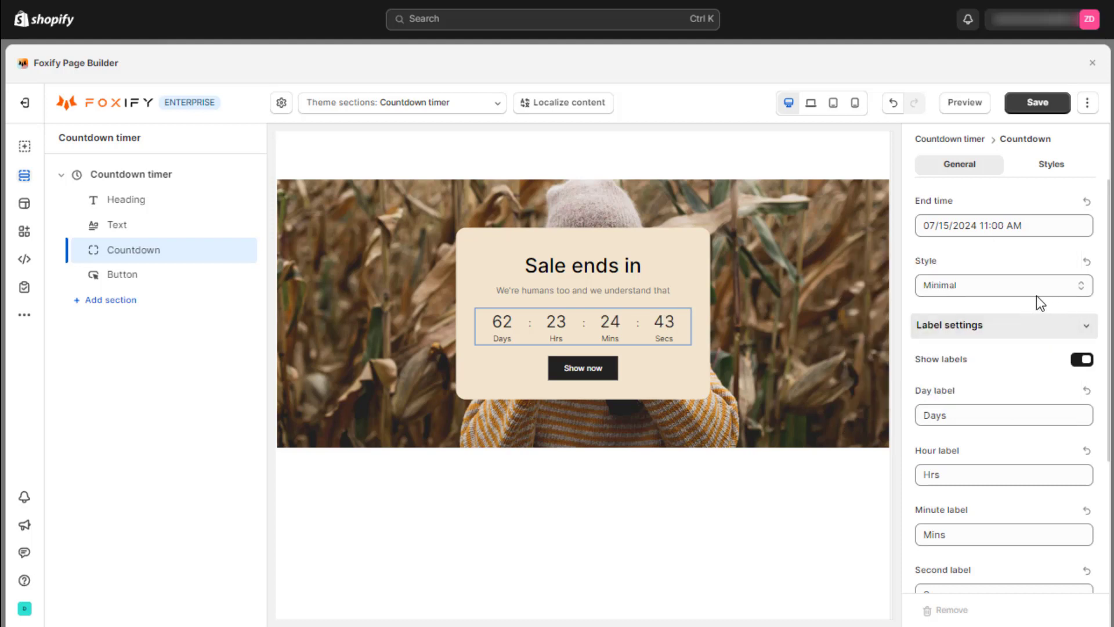
Try the Rich style and hidden labels on the countdown, restoring the Minimal style and visible labels
click(1021, 293)
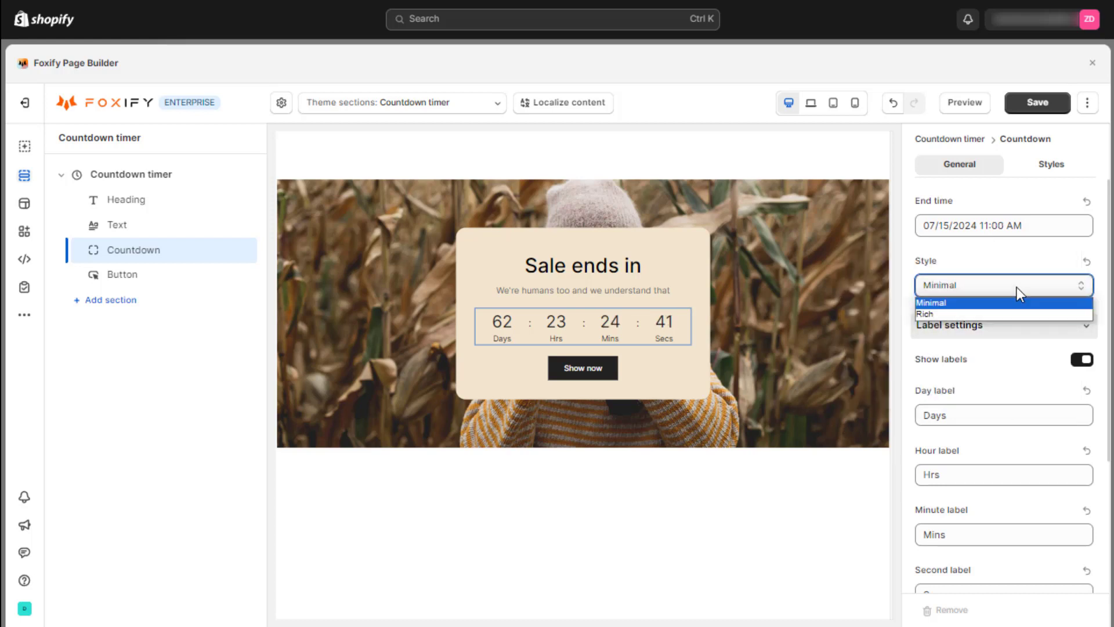
click(963, 313)
click(966, 287)
click(960, 303)
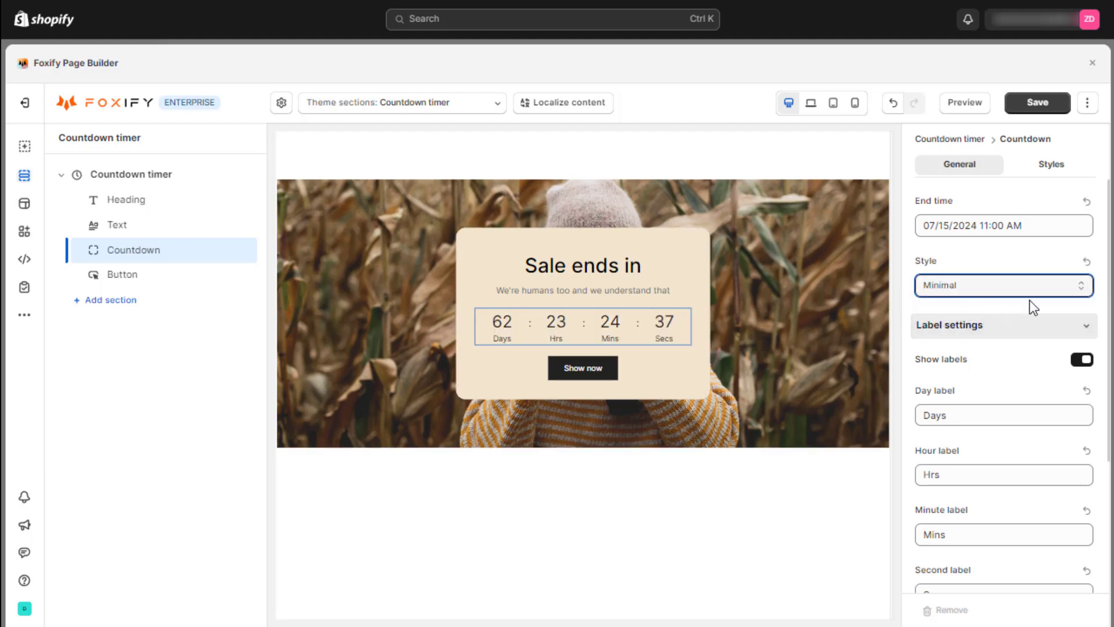
scroll(1032, 298, down, 2)
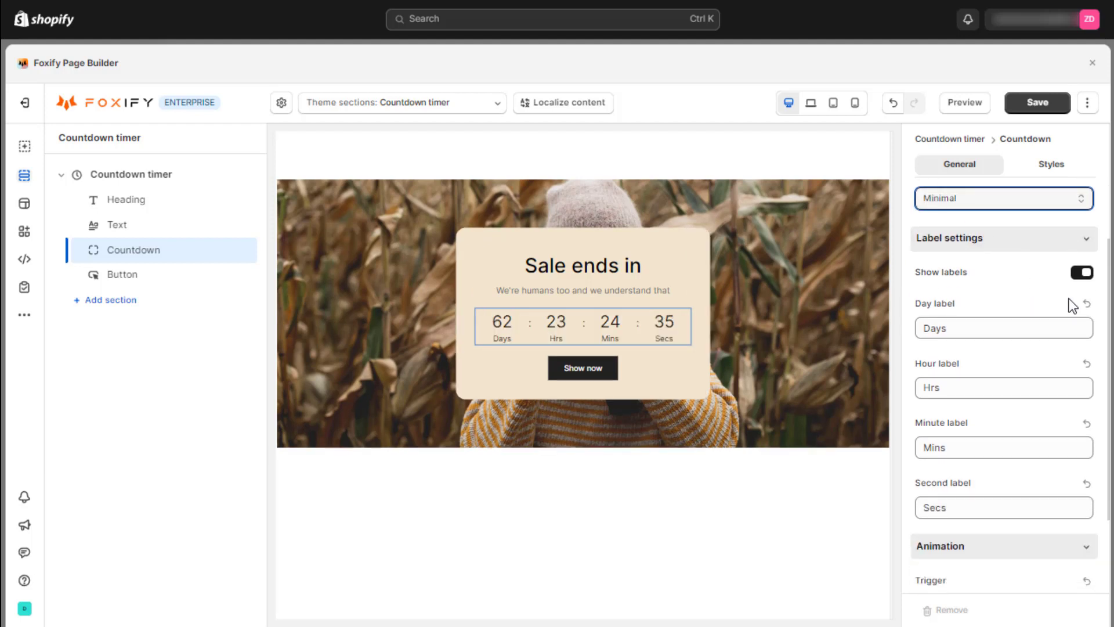
click(1082, 279)
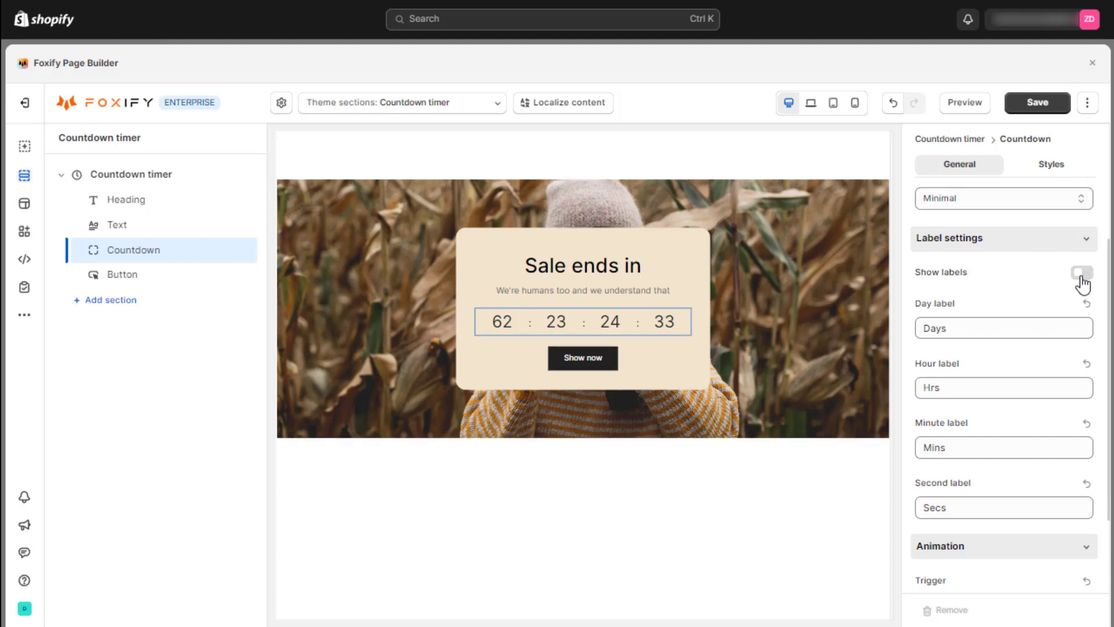
click(1082, 278)
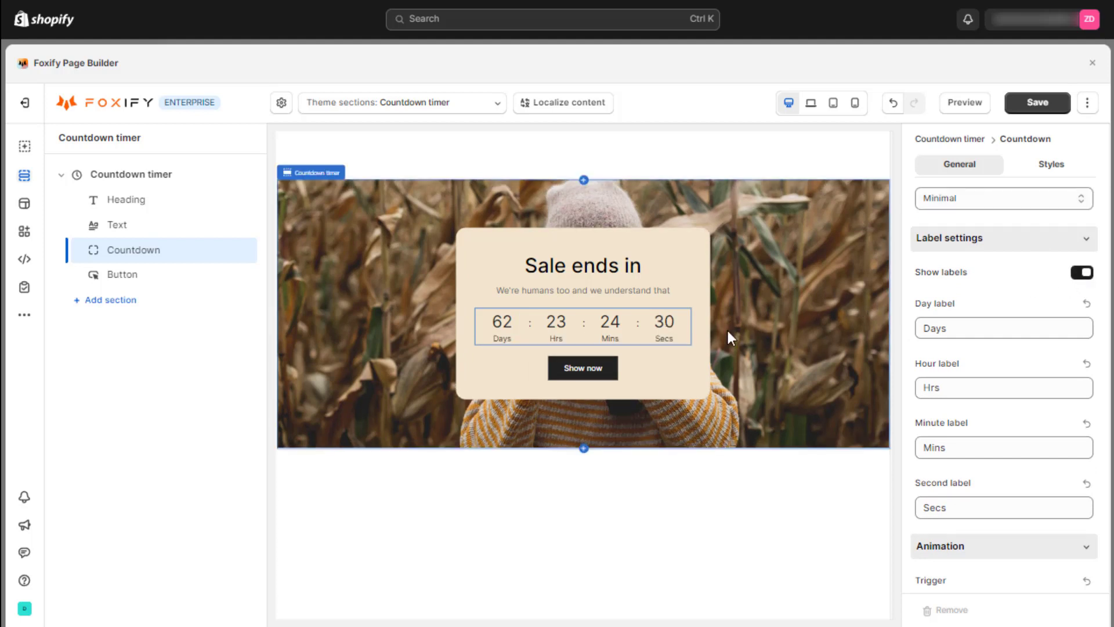
Review the countdown's day, hour, minute and second label texts
click(948, 327)
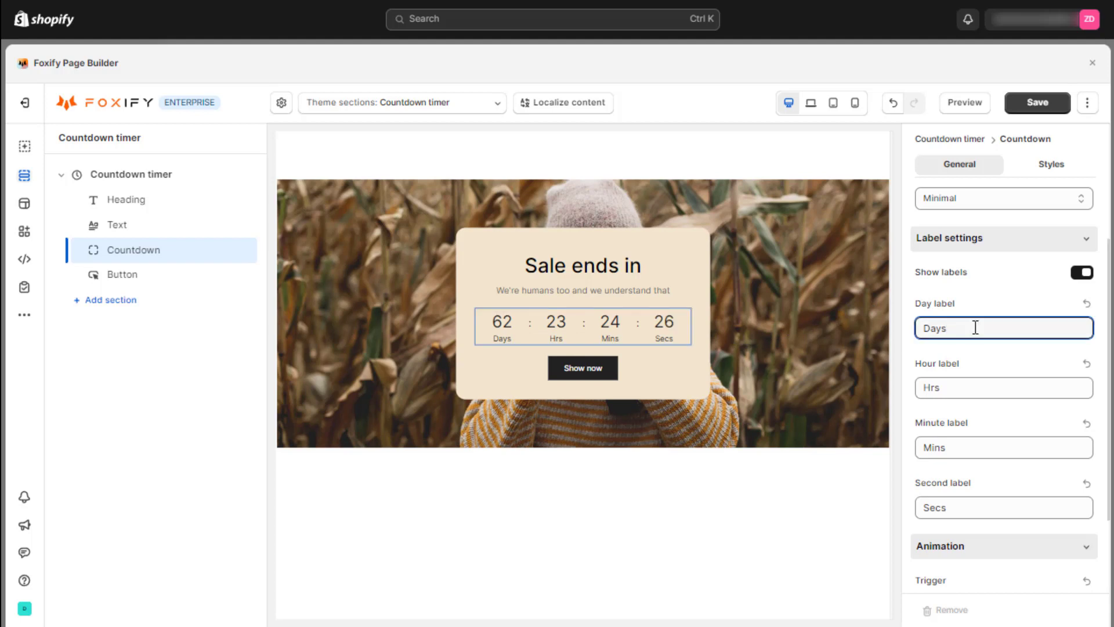
click(965, 388)
click(966, 447)
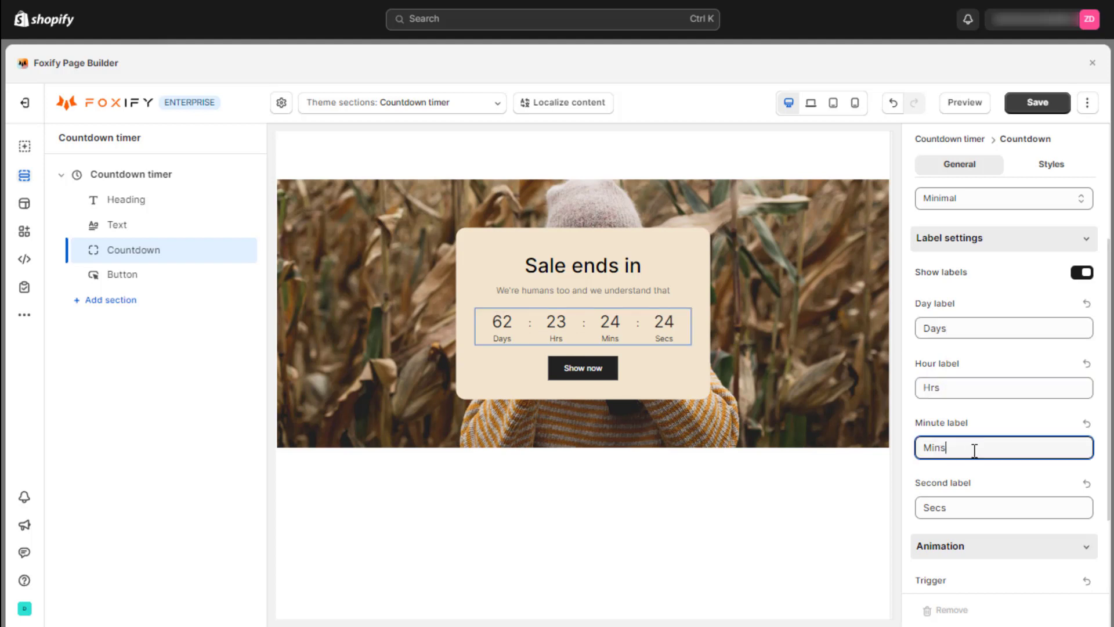
click(983, 507)
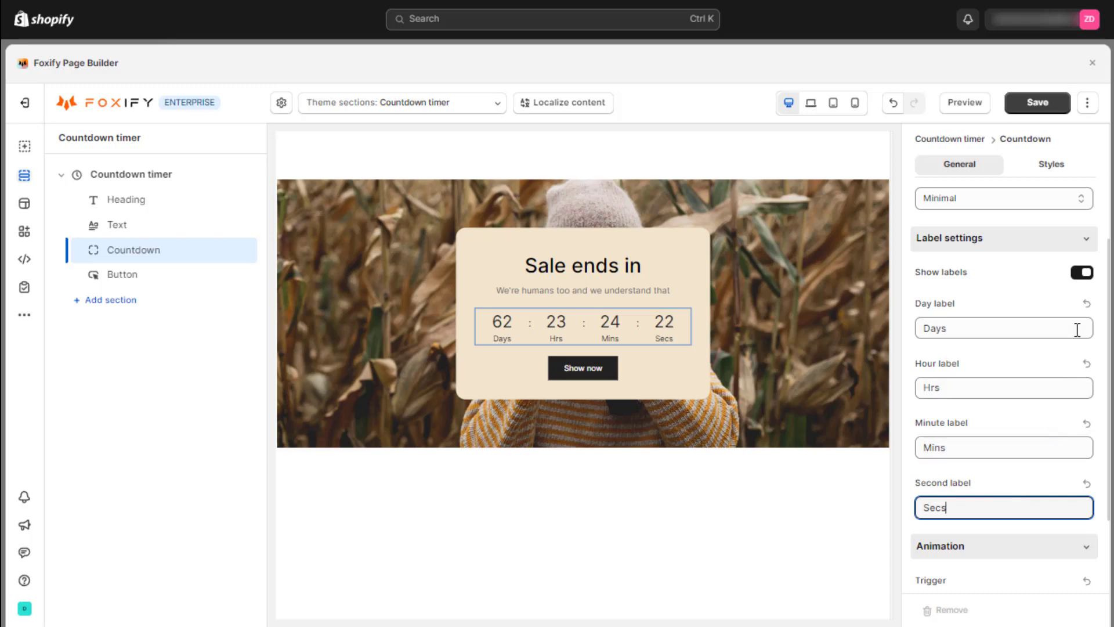
Give the countdown's unit blocks the background color rgb(230, 187, 117) and a size of 100 by 100 px
click(1051, 165)
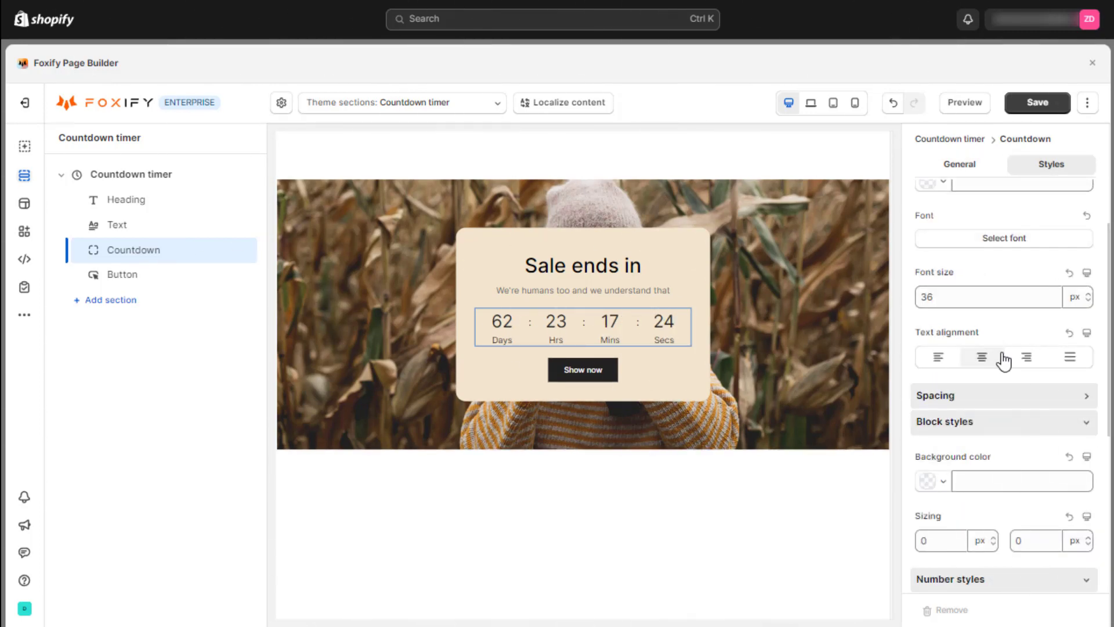
scroll(1004, 362, down, 3)
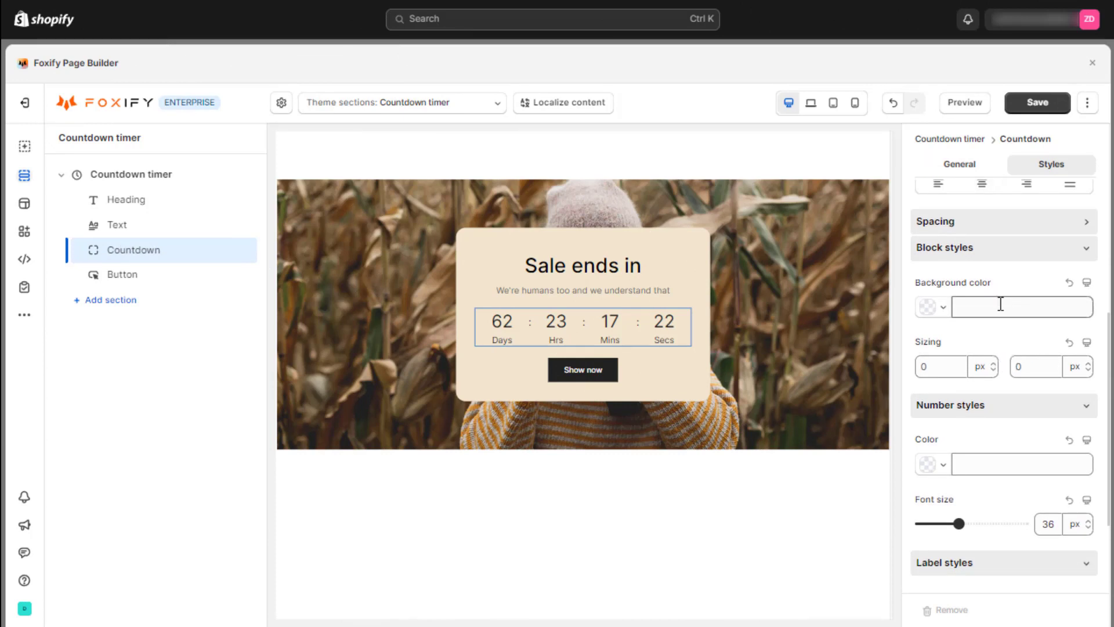
click(989, 309)
text(rgb(230, 187, 117))
click(990, 333)
click(941, 369)
text(100)
click(1013, 370)
text(100)
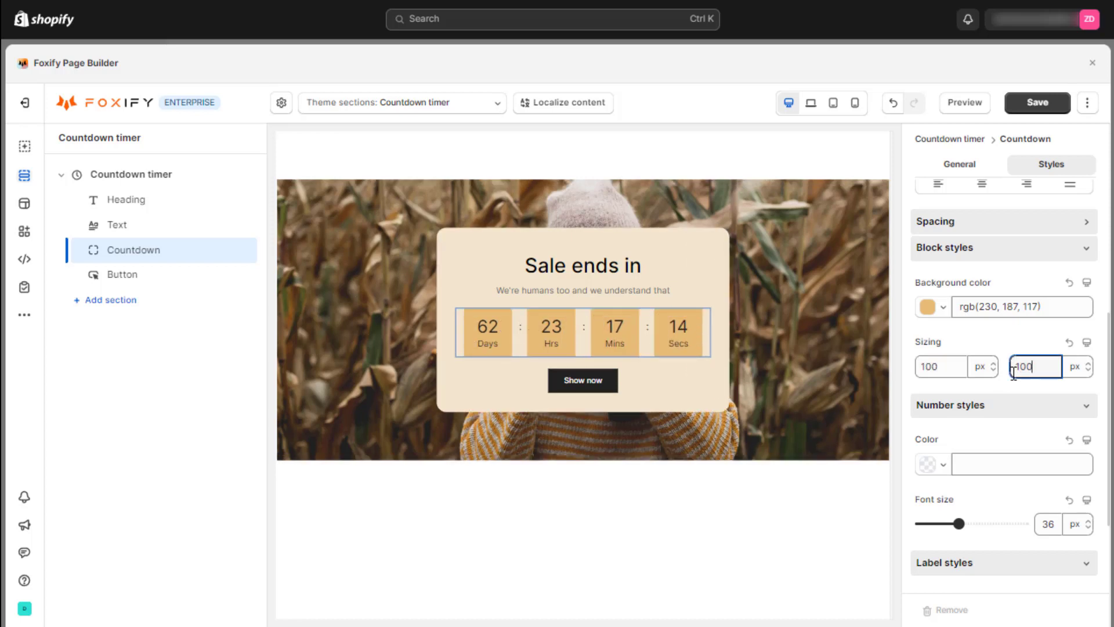
Set the countdown numbers' color to #ffffff and their font size to 55 px
scroll(1016, 374, down, 2)
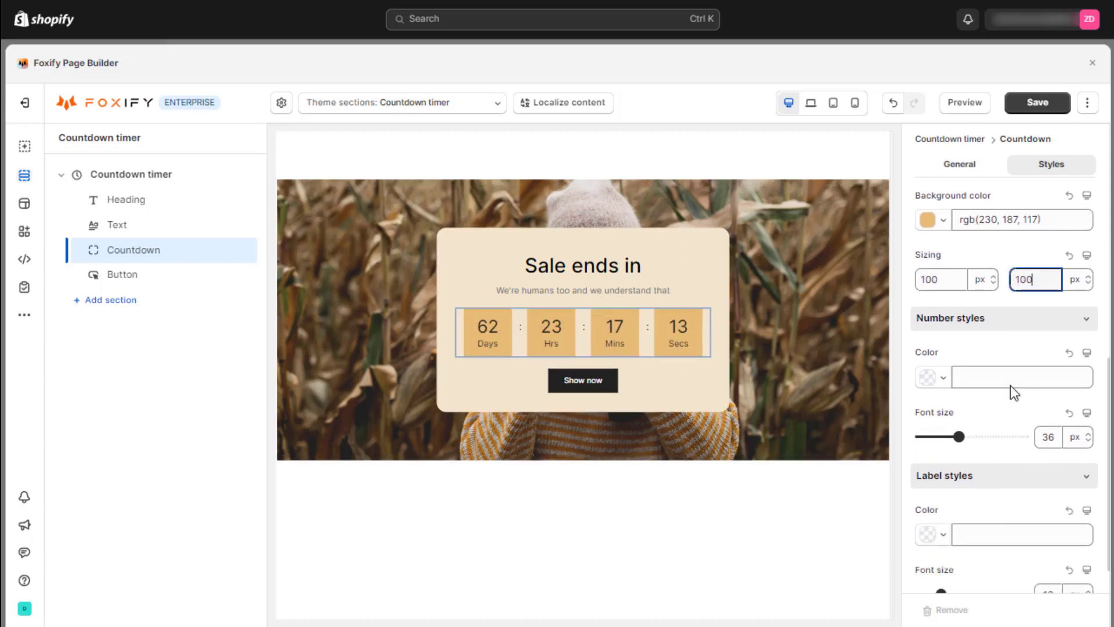
click(936, 380)
click(898, 226)
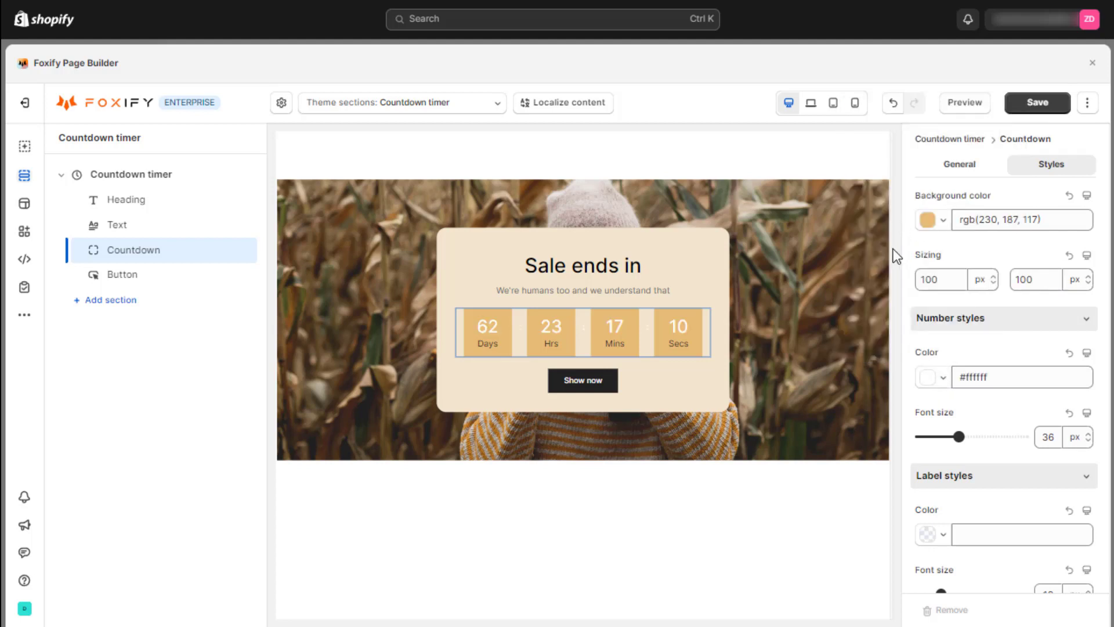
scroll(995, 390, down, 1)
double_click(1049, 390)
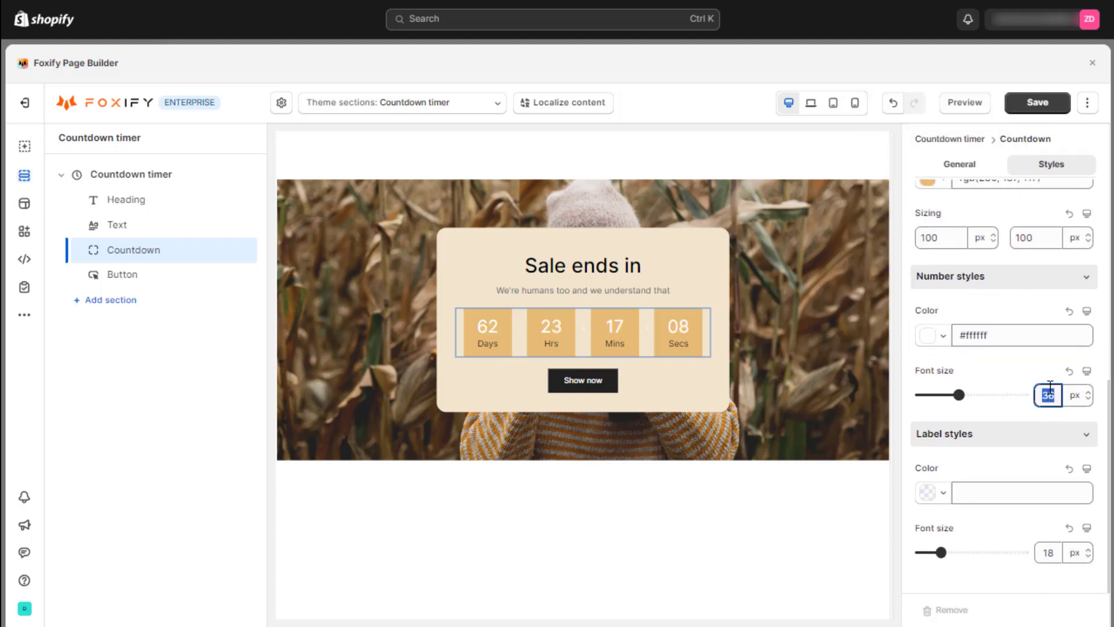
text(55)
key(Return)
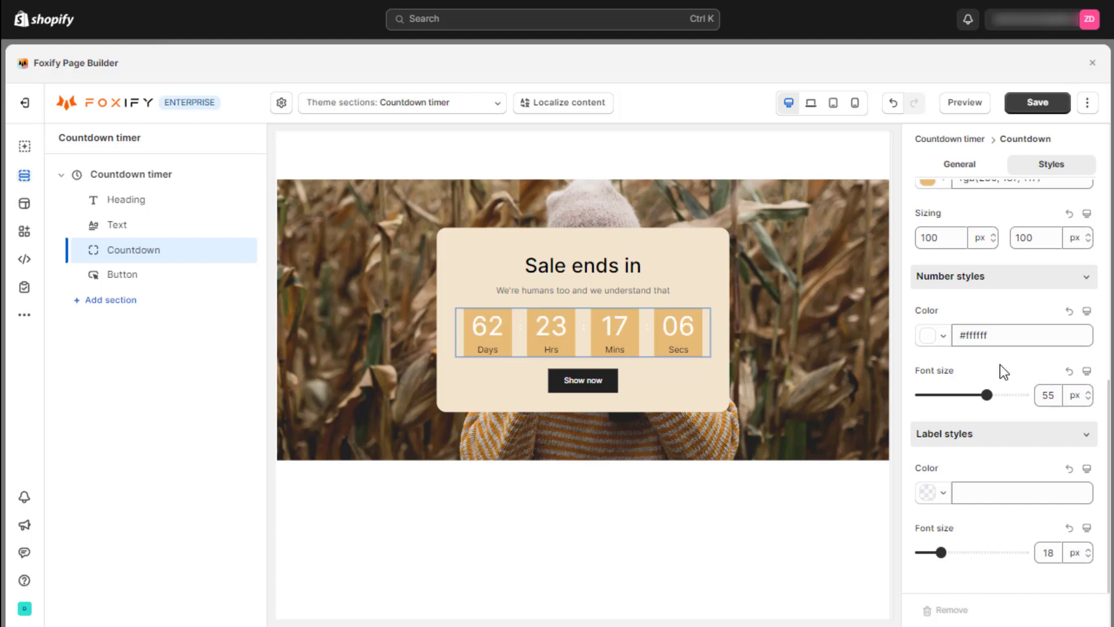
Set the countdown labels' color to #ffffff and their font size to 14 px
click(940, 493)
click(904, 281)
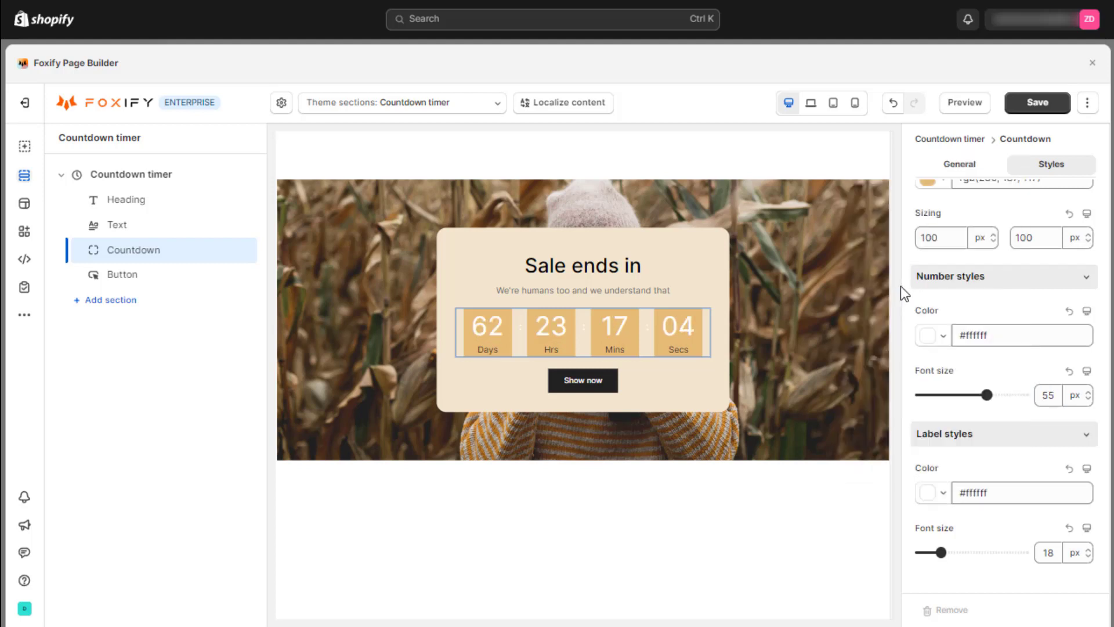
double_click(1047, 552)
text(14)
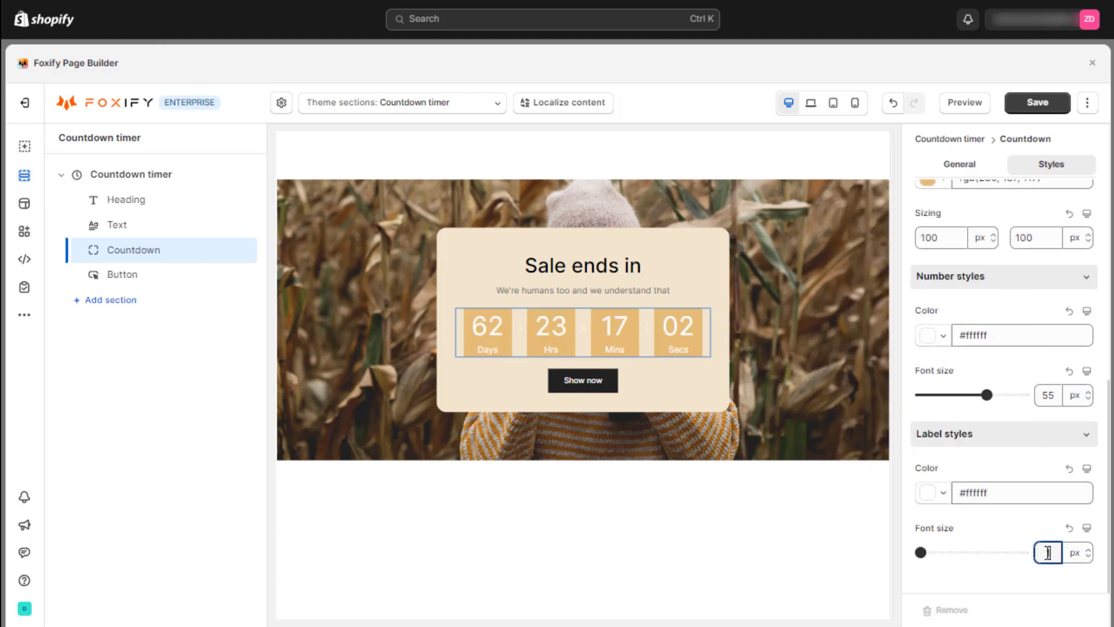
click(1015, 518)
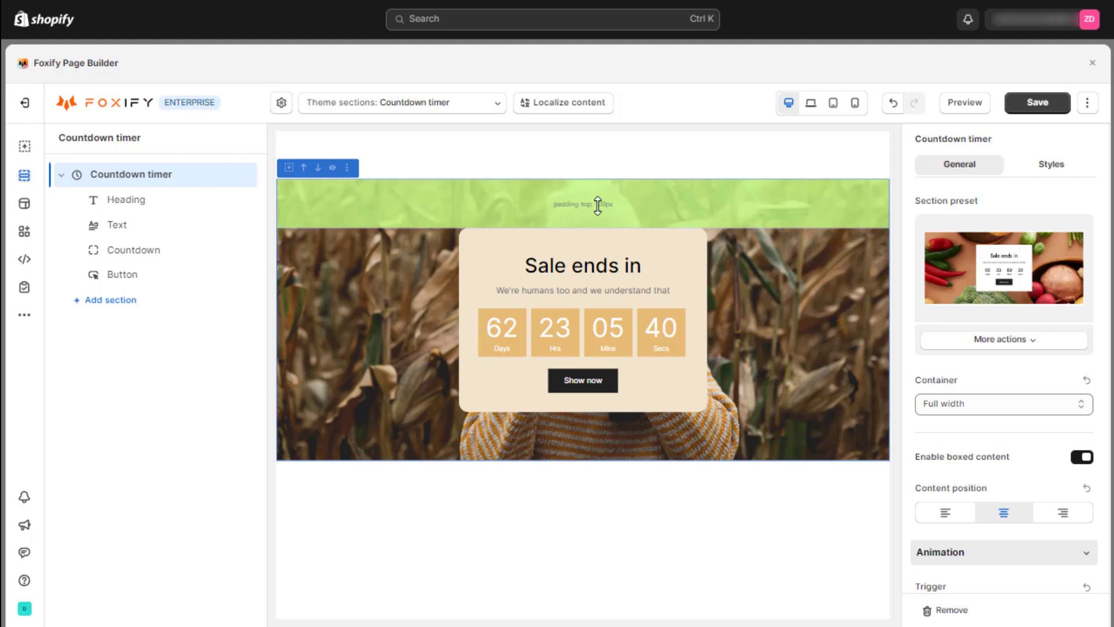
Check the section in laptop, tablet and mobile views, return to desktop view and save the section
click(812, 109)
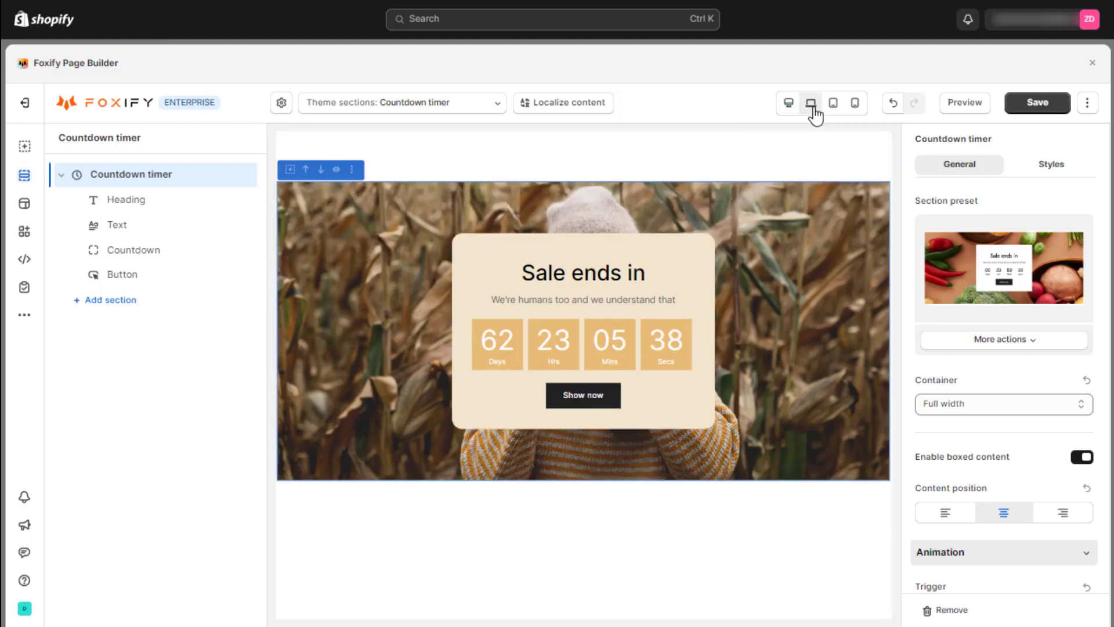
click(836, 110)
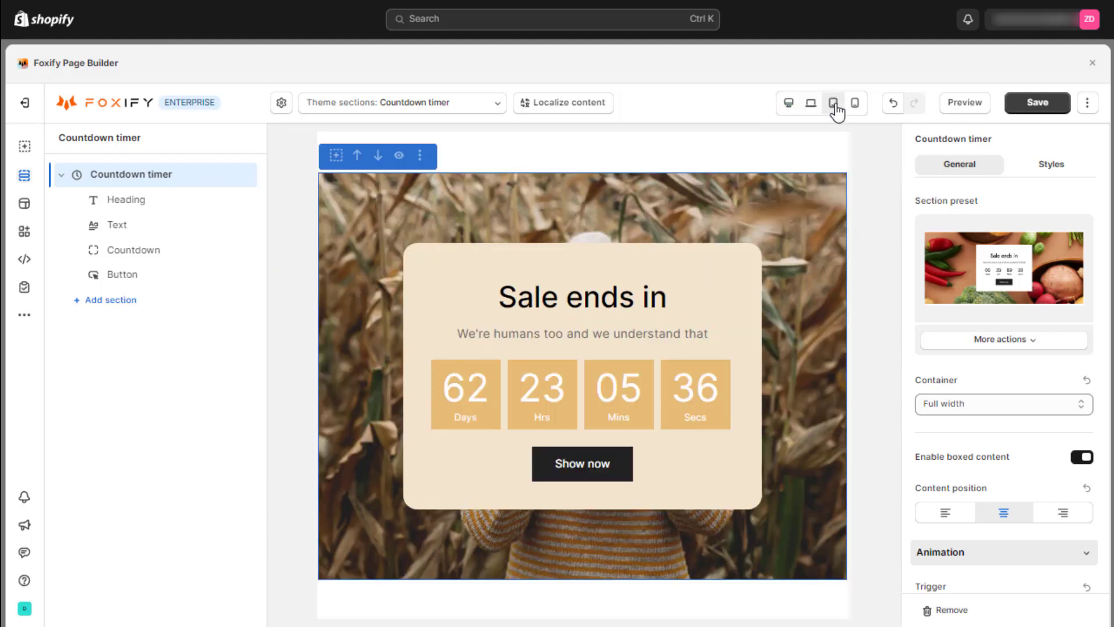
click(856, 106)
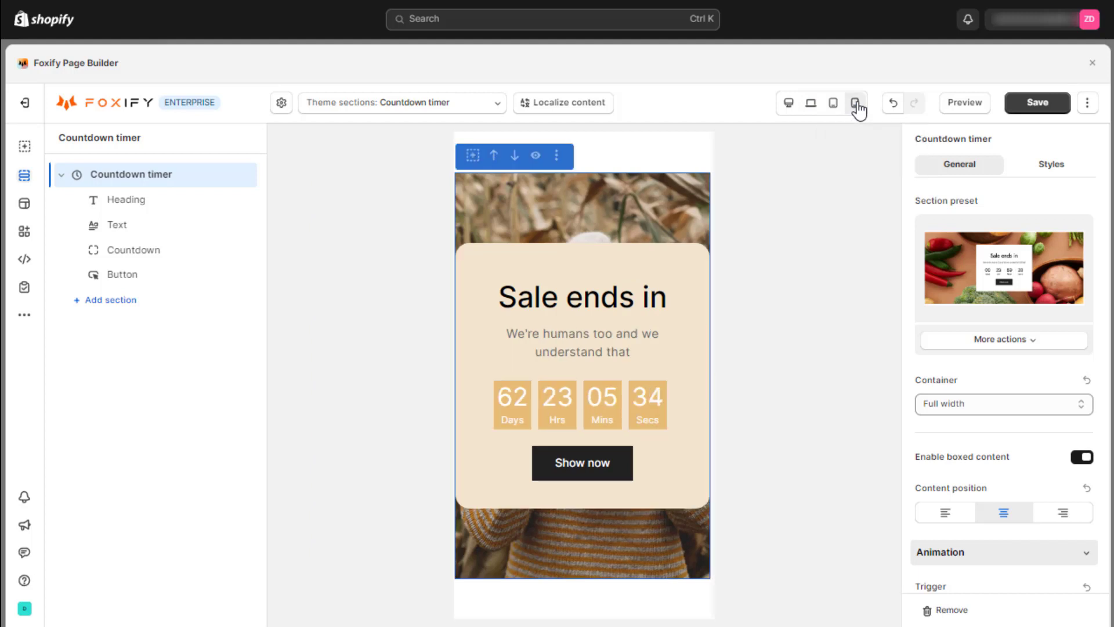
click(790, 104)
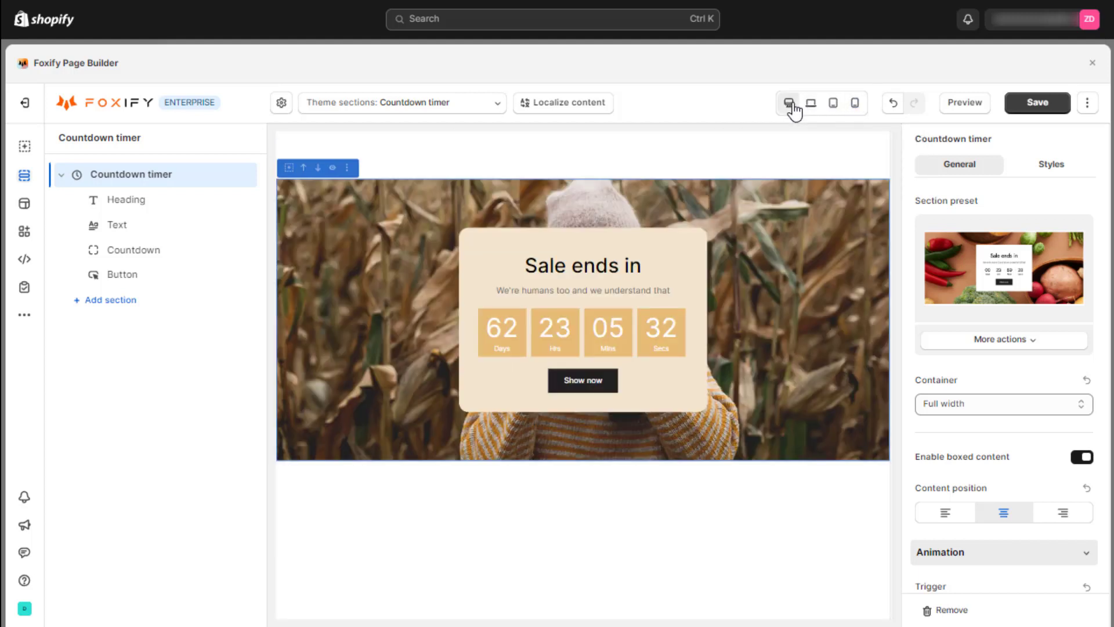
click(1087, 110)
click(1048, 130)
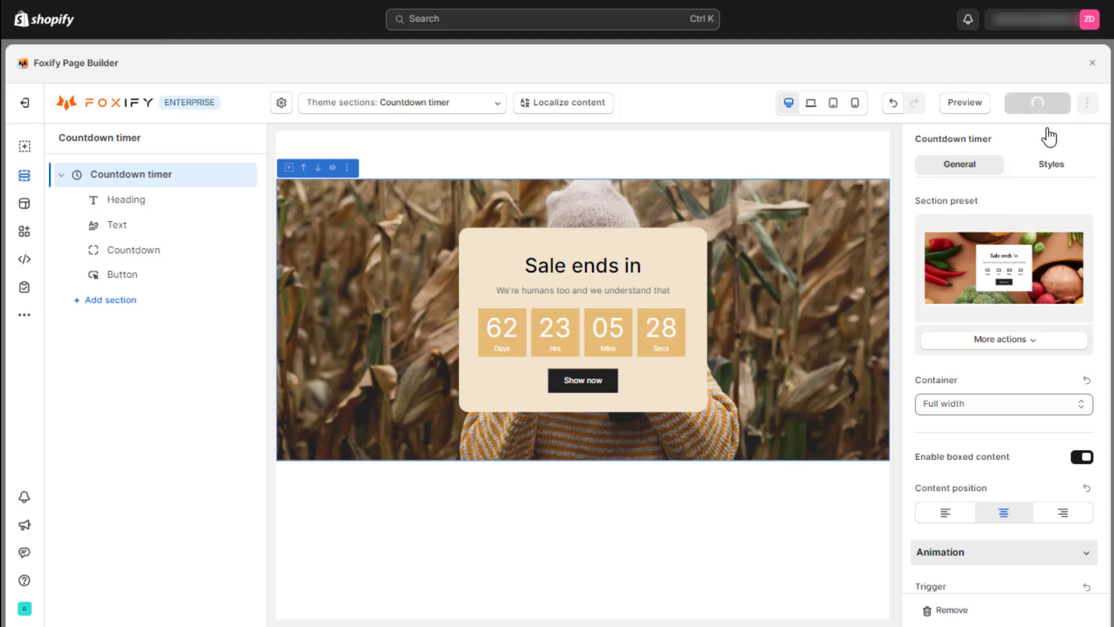